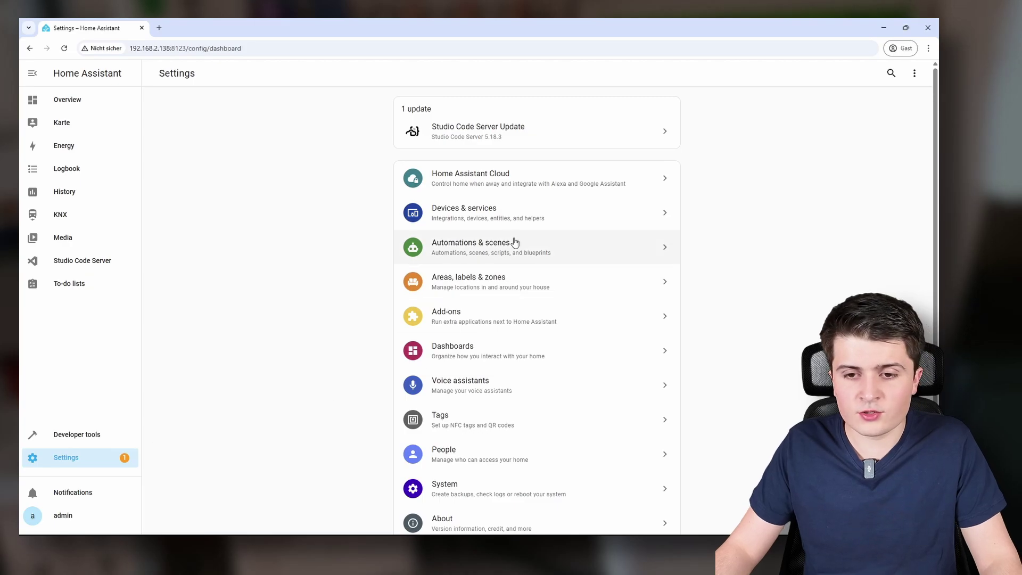
Open the KNX integration in Home Assistant and view the details of its connected interface device
click(509, 220)
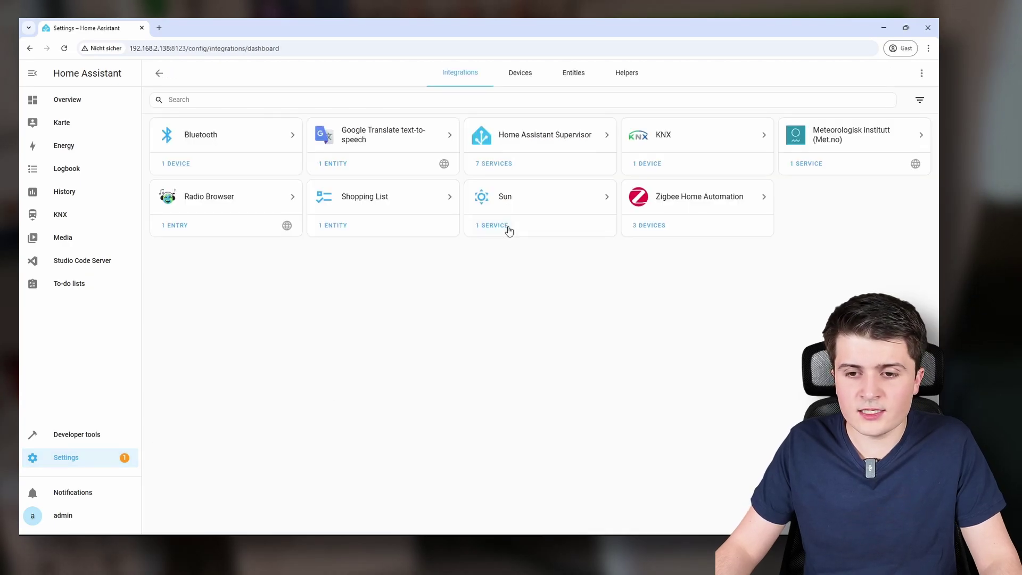
click(667, 143)
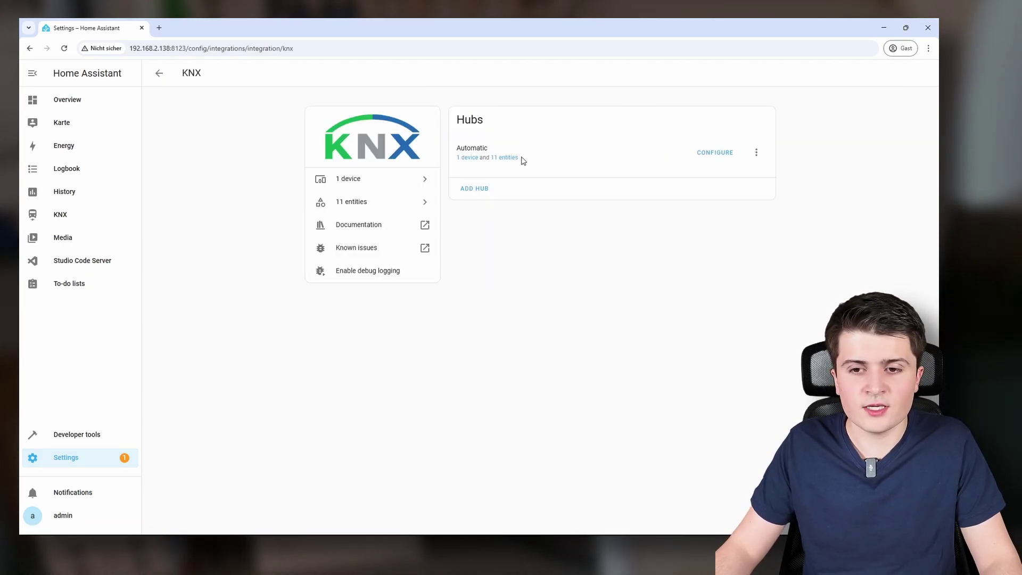
drag(493, 153, 455, 150)
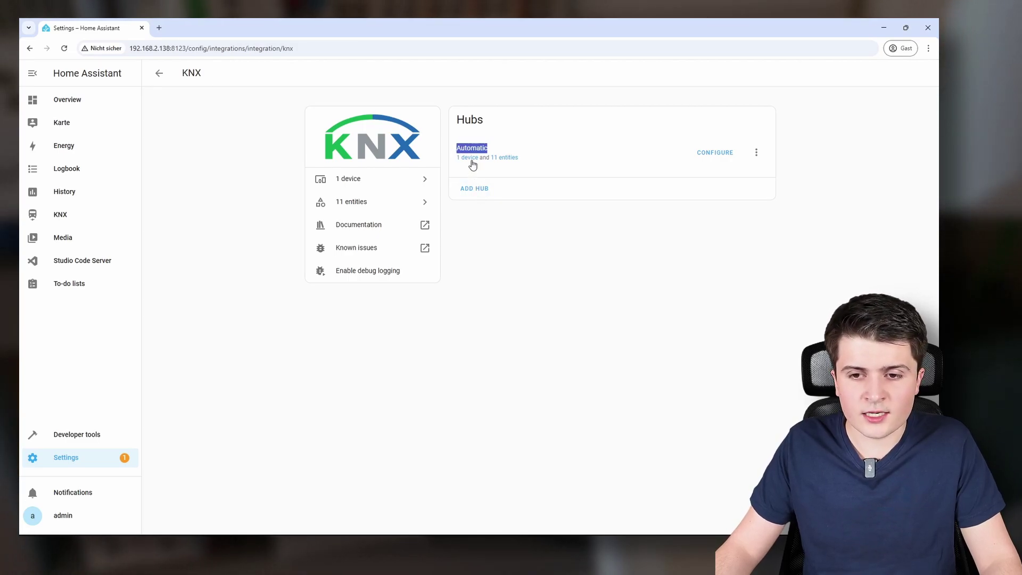
click(462, 158)
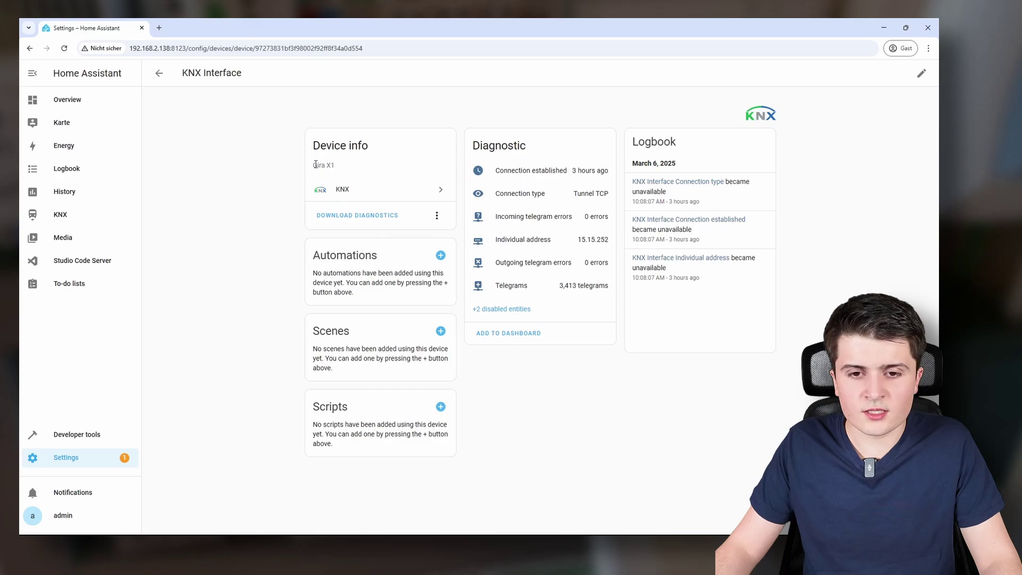
Check the KNX interface's device model and individual address, and return to the KNX integration page
drag(318, 167, 340, 169)
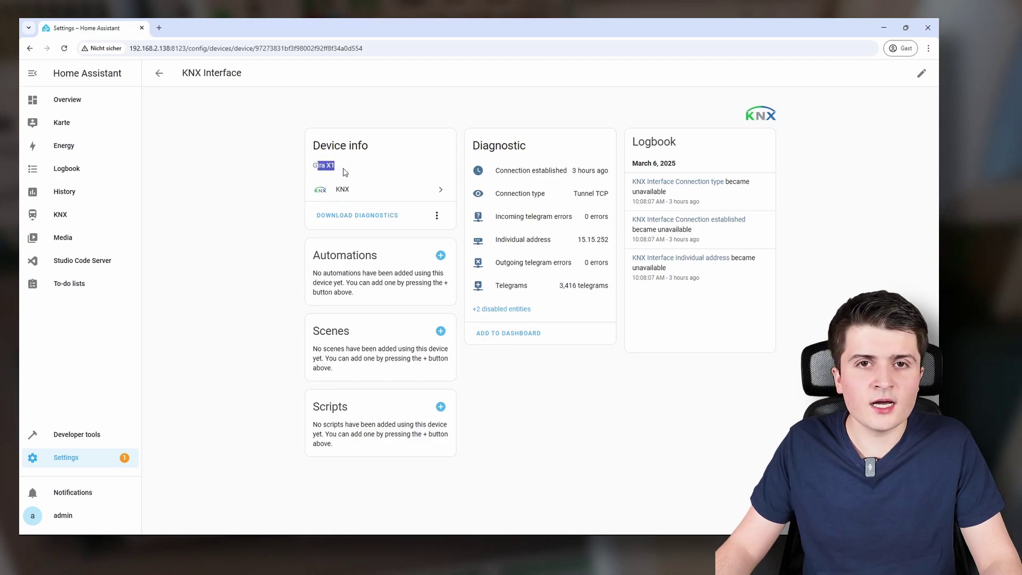
drag(577, 240, 612, 242)
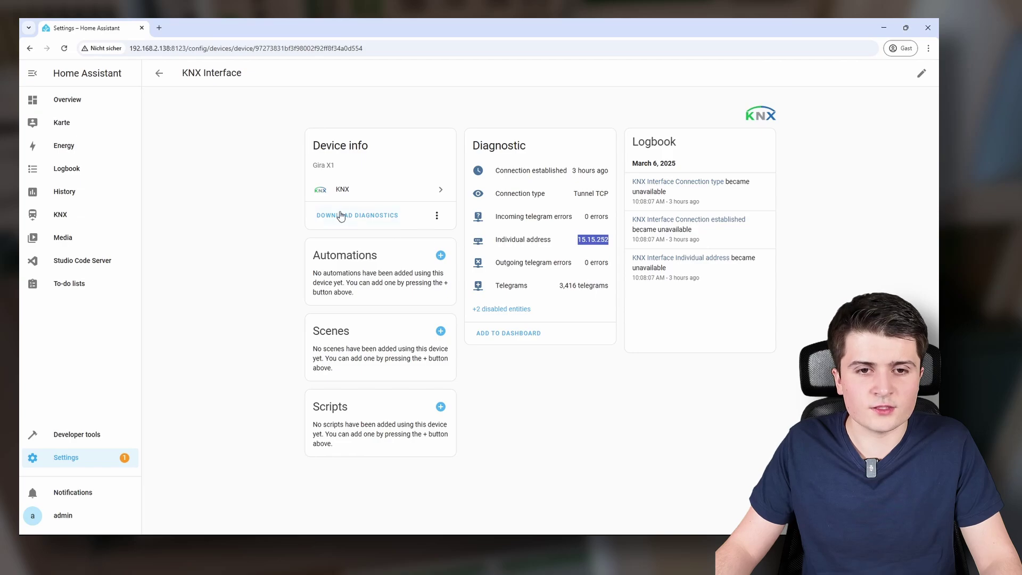
click(190, 137)
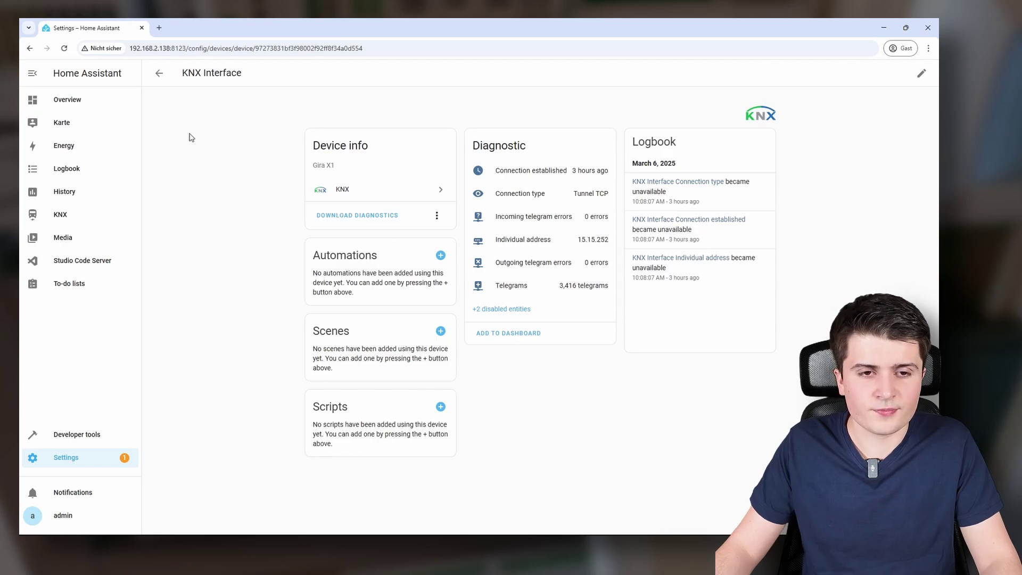
click(159, 84)
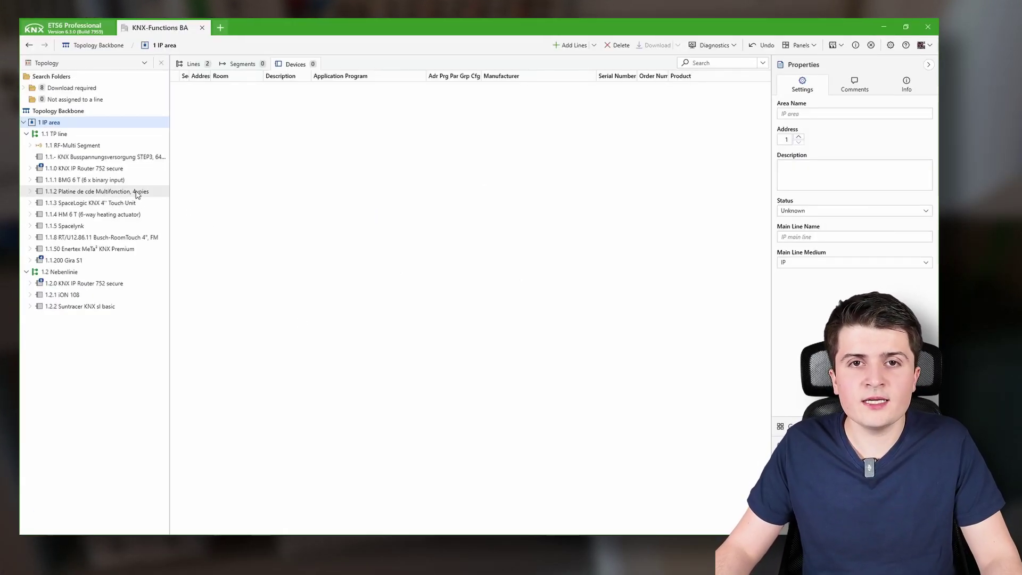
Switch to ETS6, expand the TP line and Nebenlinie in the topology, and inspect the Gira S1's tunnelling interfaces
click(32, 134)
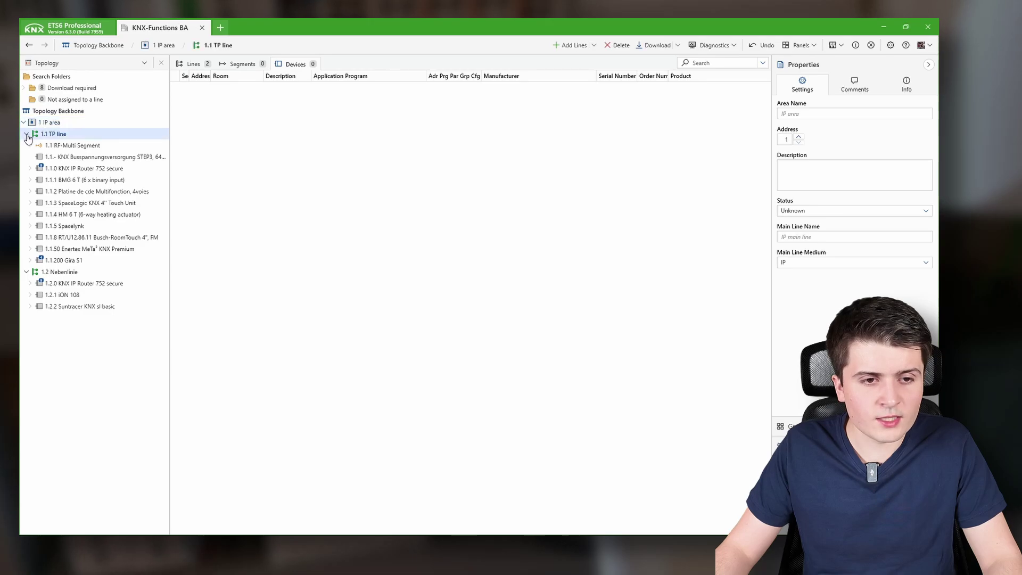
click(26, 134)
click(27, 146)
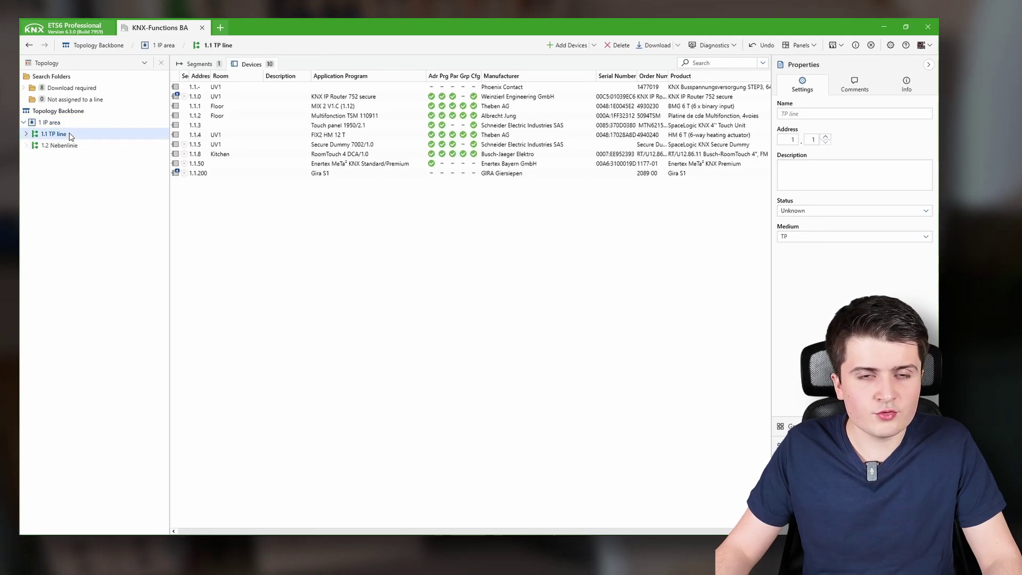
click(26, 133)
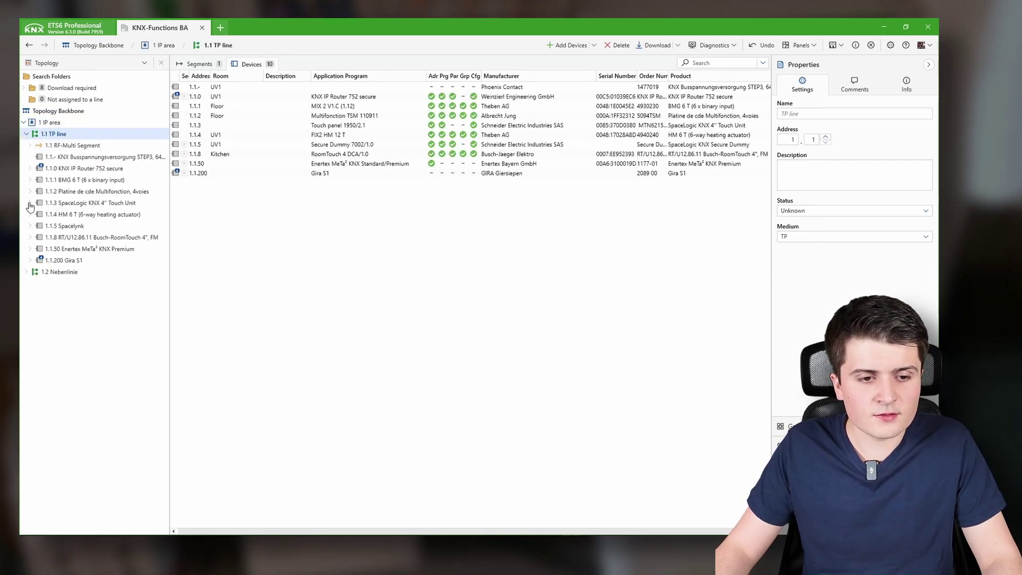
click(26, 272)
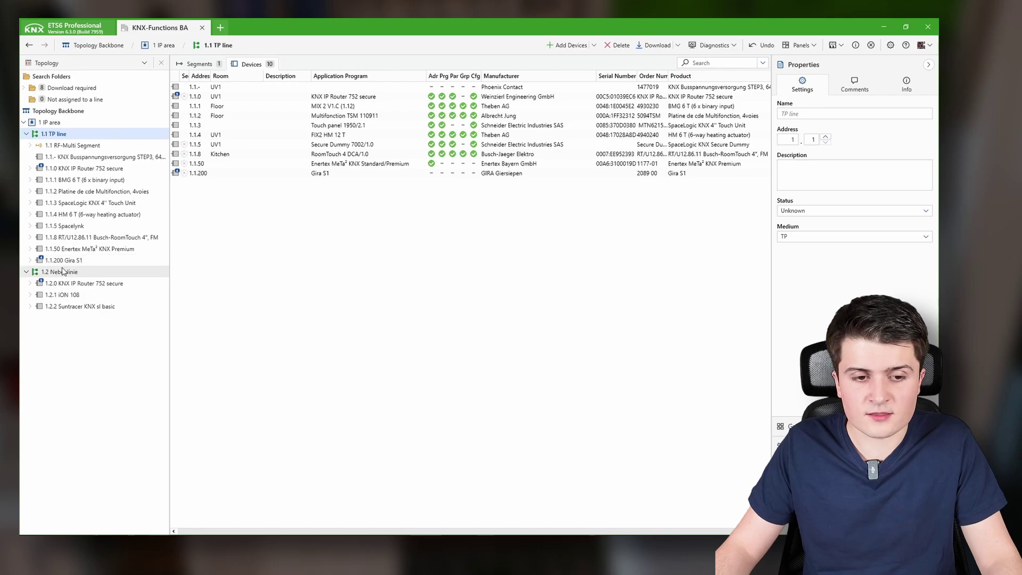
click(30, 260)
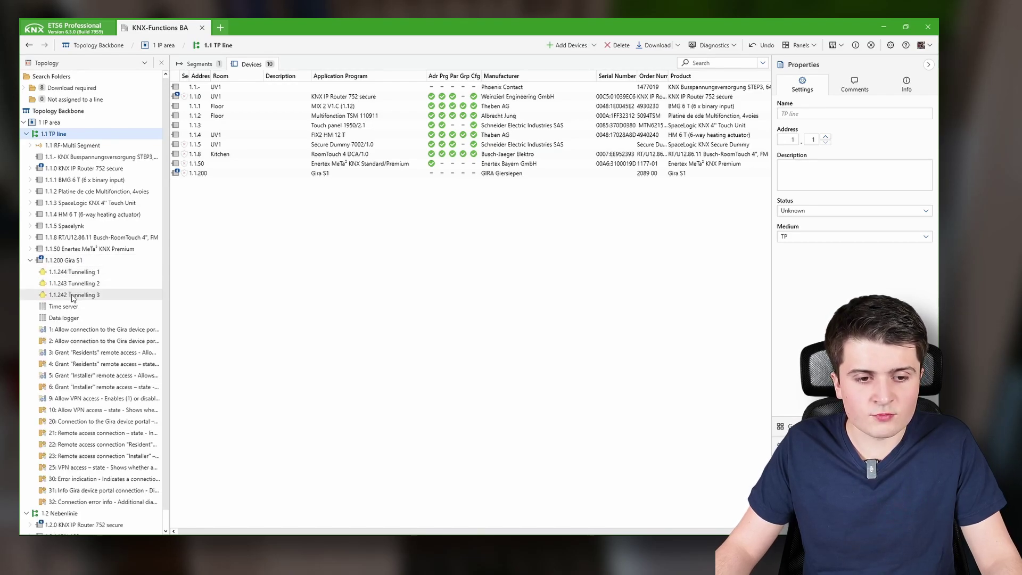
click(31, 260)
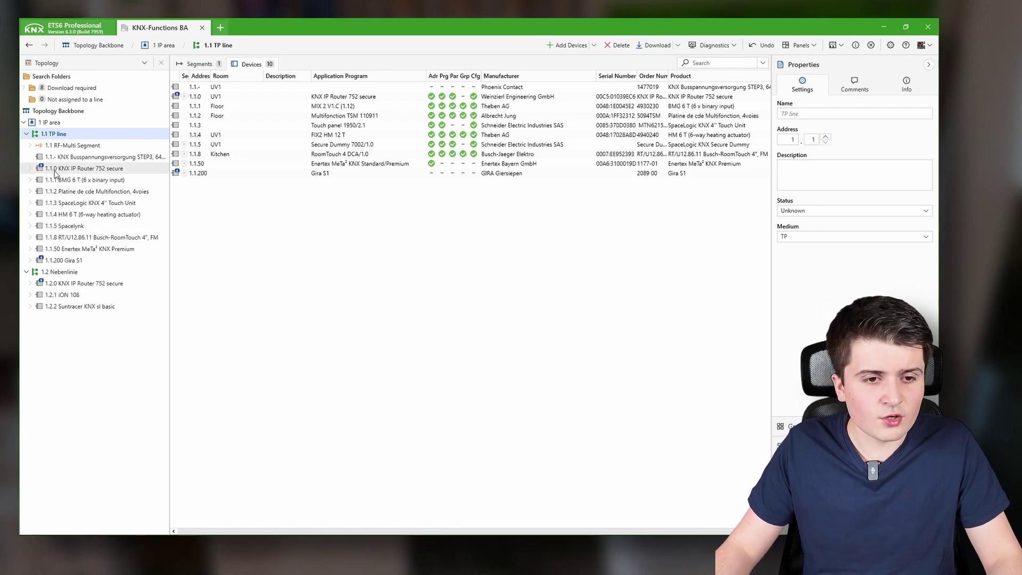
Inspect the tunnelling interfaces of the 1.1.0 KNX IP Router 752 secure and preview its filter table
click(31, 168)
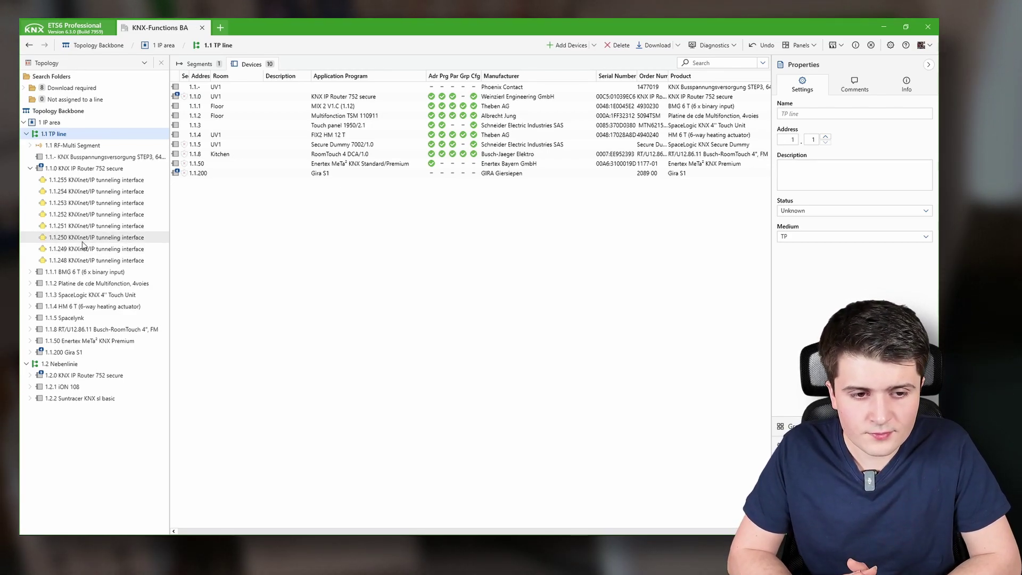
click(30, 169)
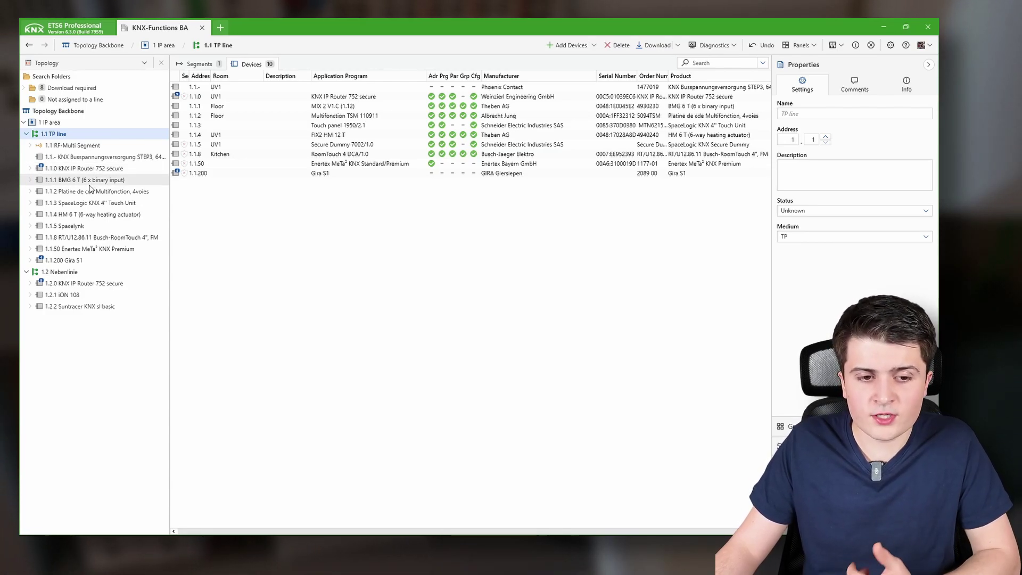
right_click(99, 171)
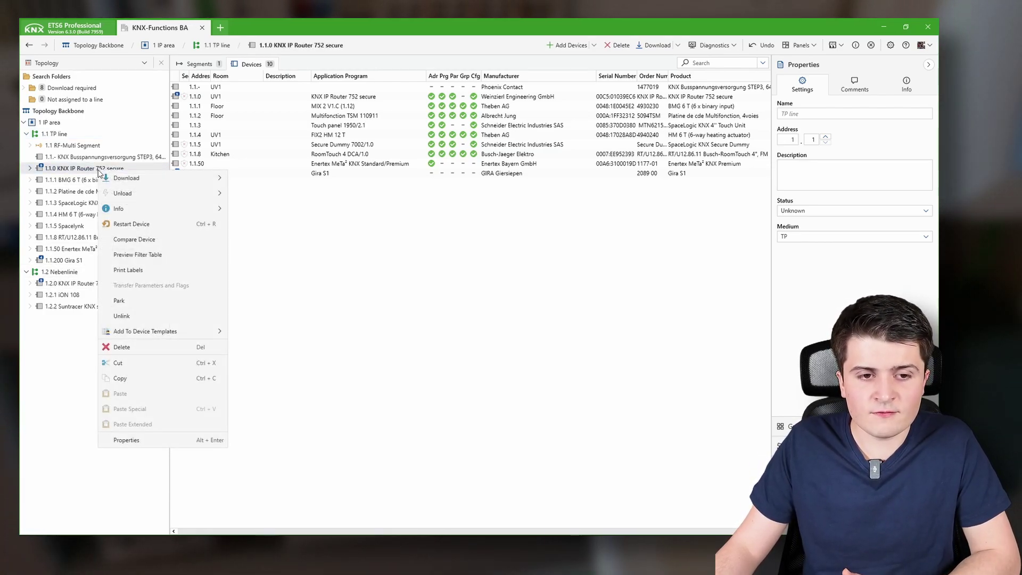
click(141, 254)
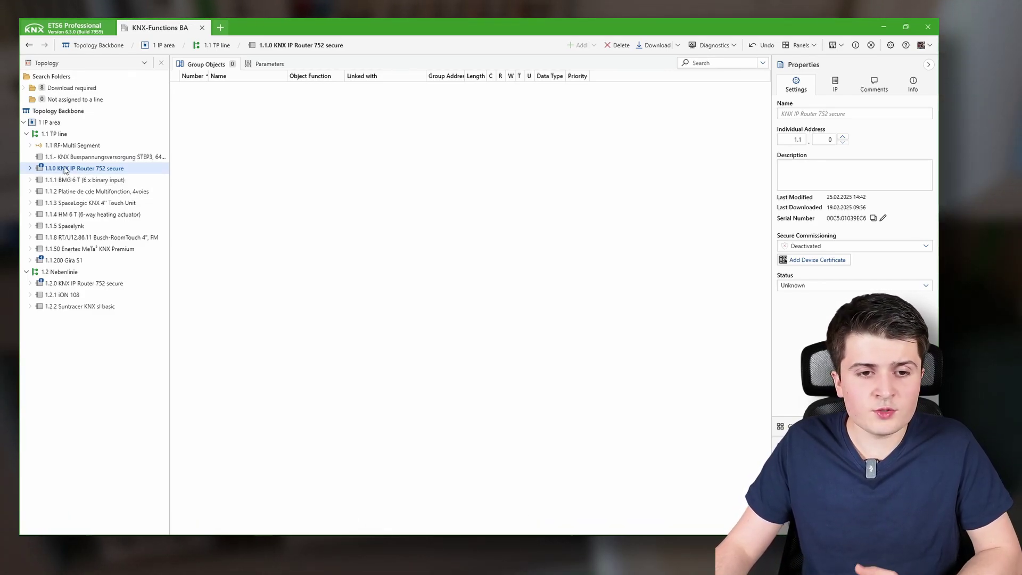
Rename tunnelling interface 1.1.248 of the 1.1.0 KNX IP Router 752 secure as "Home Assistant"
click(29, 171)
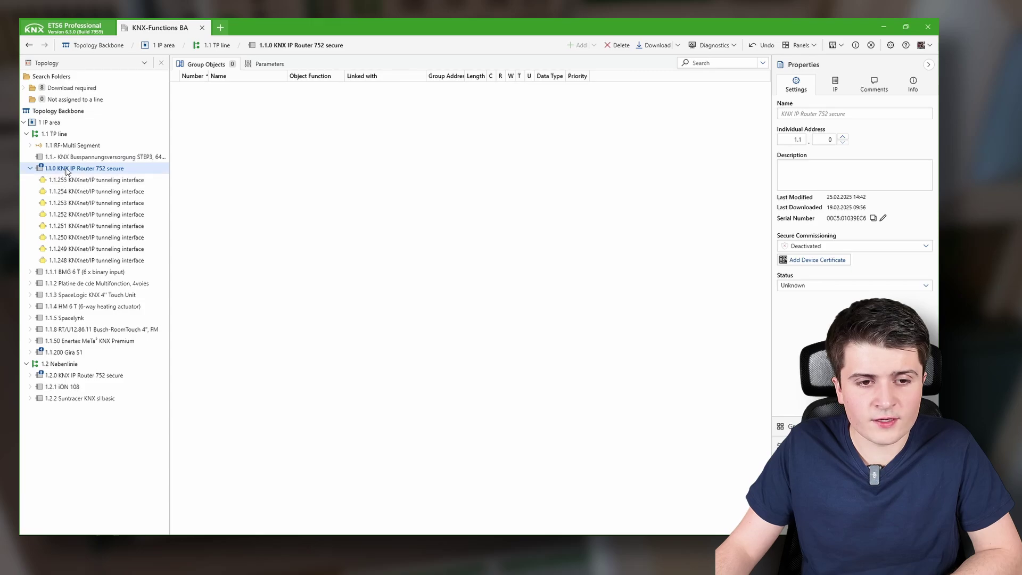
click(67, 261)
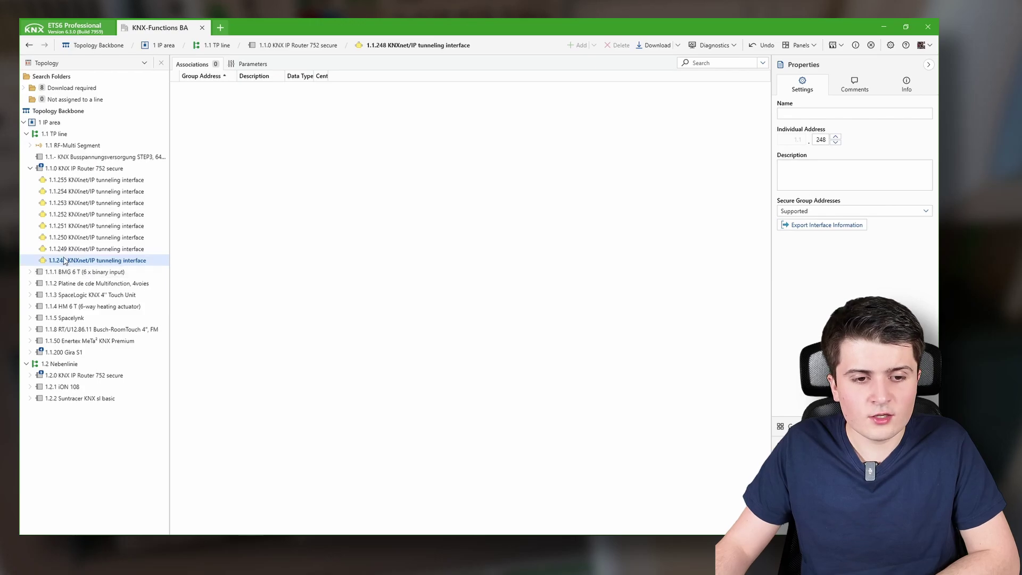
click(805, 113)
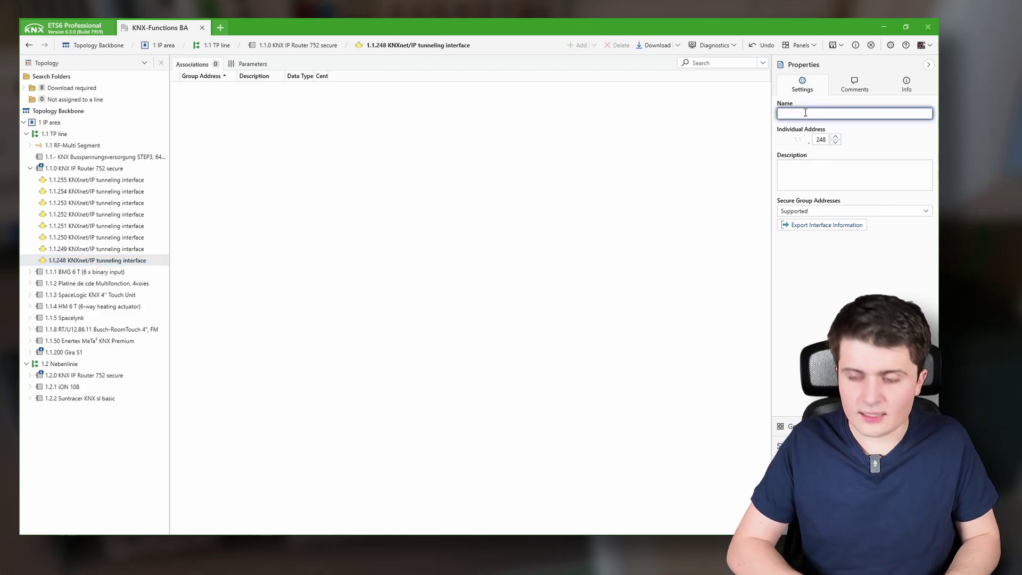
text(Ho)
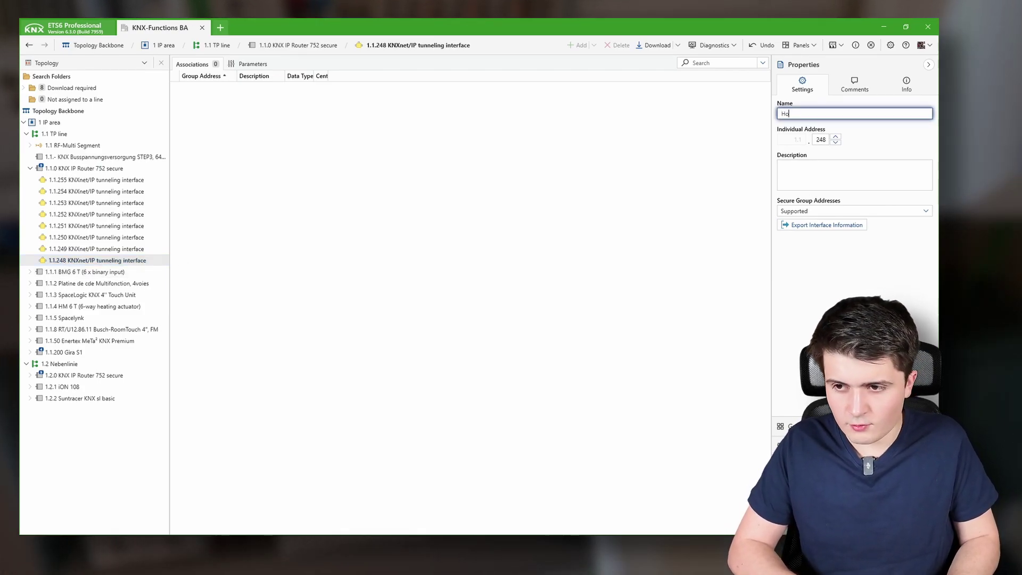
text(me Assistant)
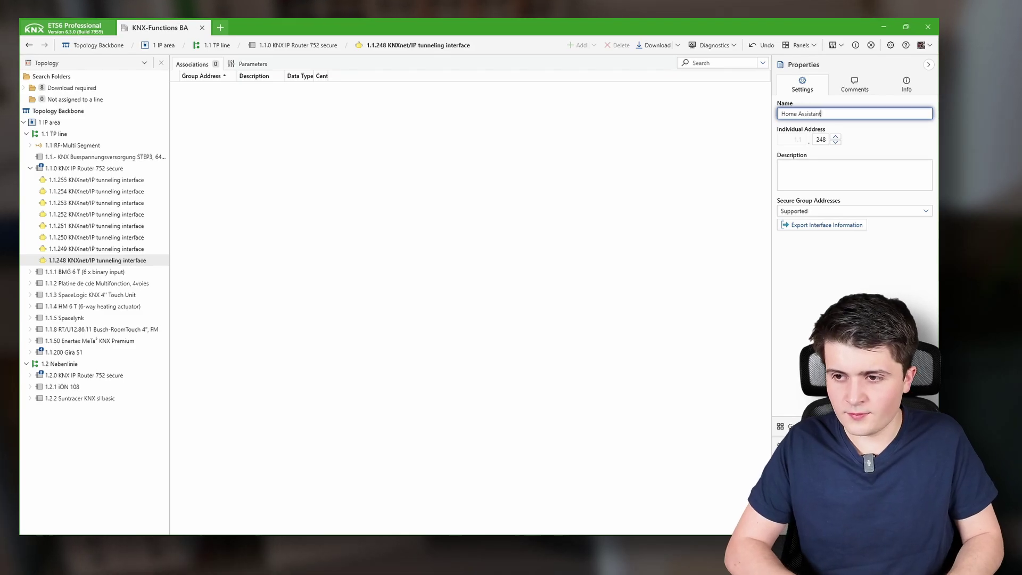
key(Return)
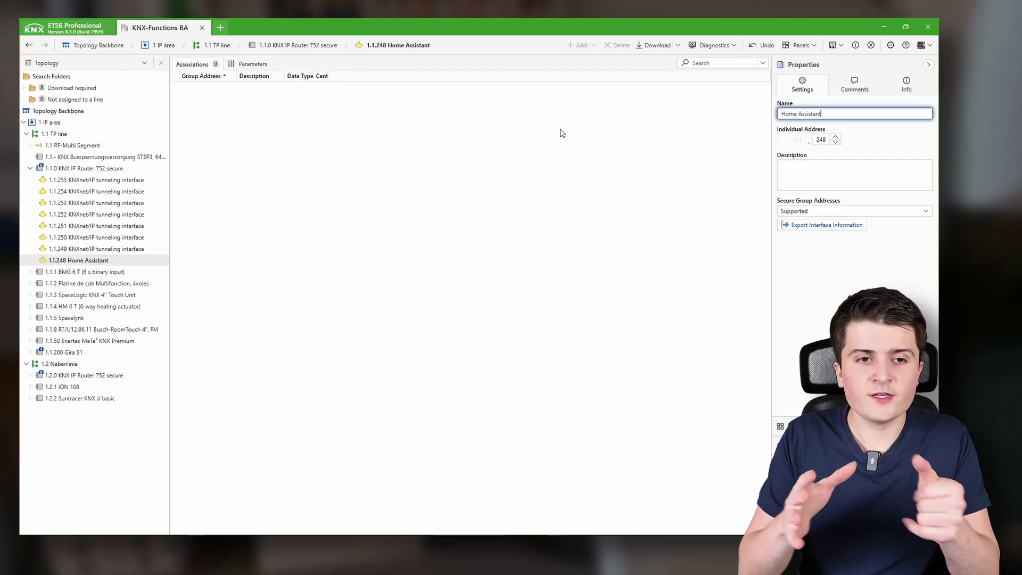
Open Diagnostics for the project in a new tab and start recording in the Group Monitor
click(219, 28)
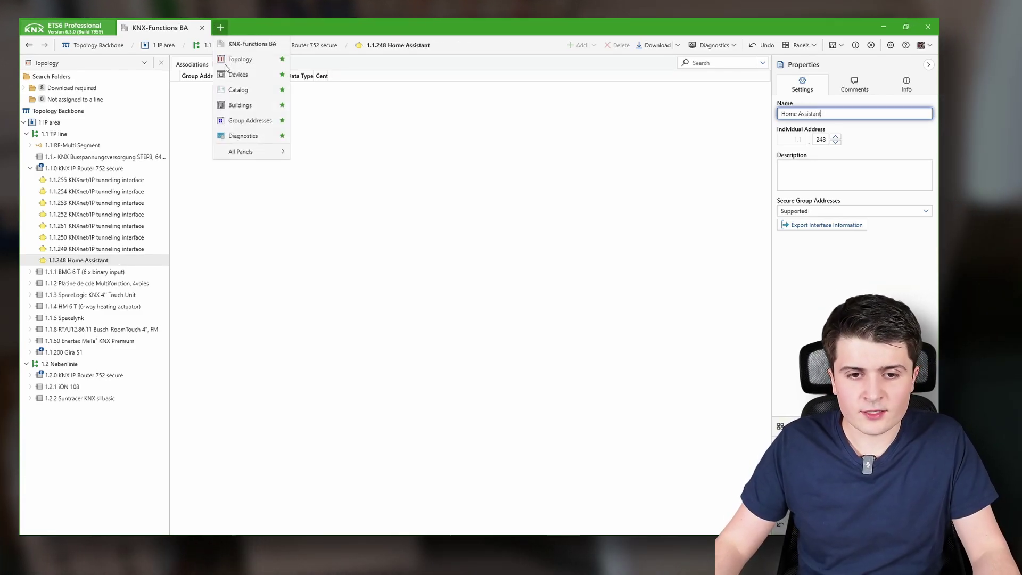
click(240, 135)
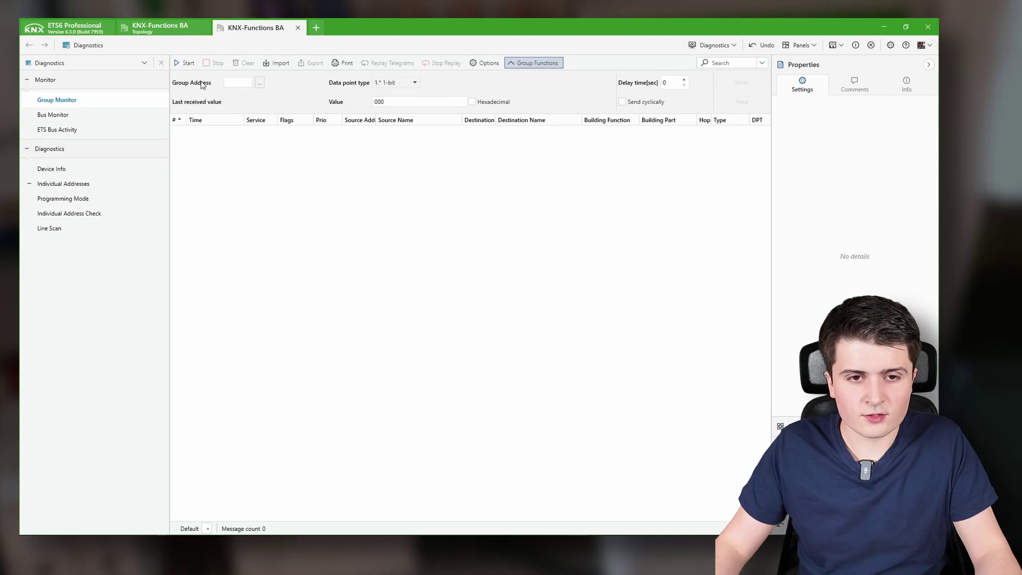
click(185, 63)
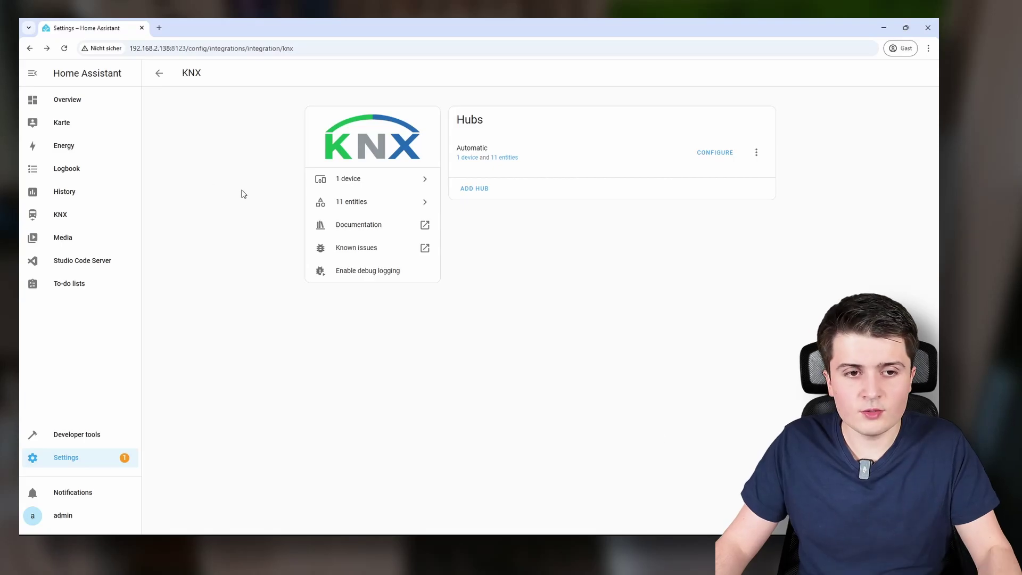
Turn on the Livingroom Spot from the Home Assistant overview and inspect its Livingroom Spots ON/OFF telegram in the ETS6 Group Monitor
click(92, 102)
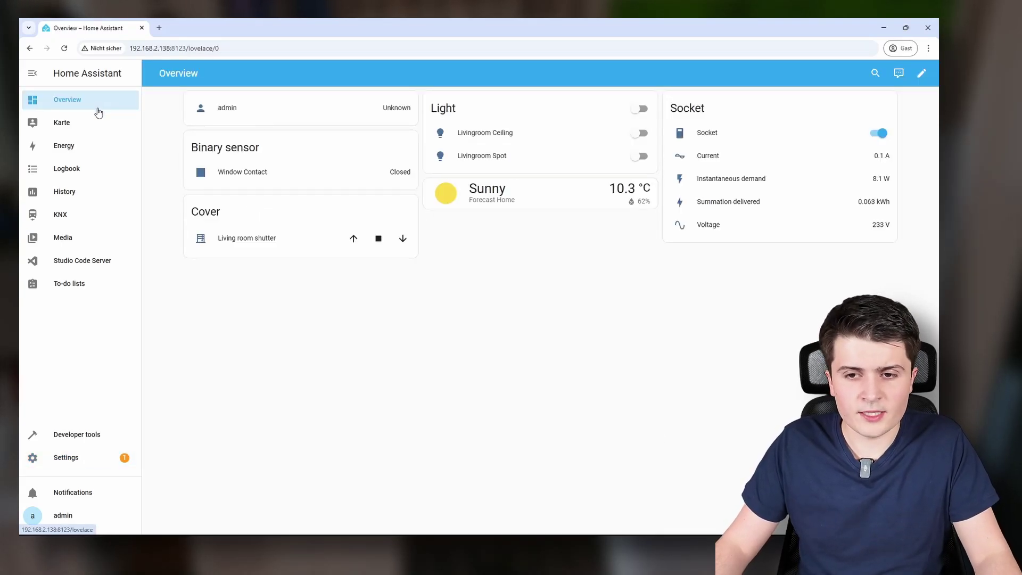
click(641, 158)
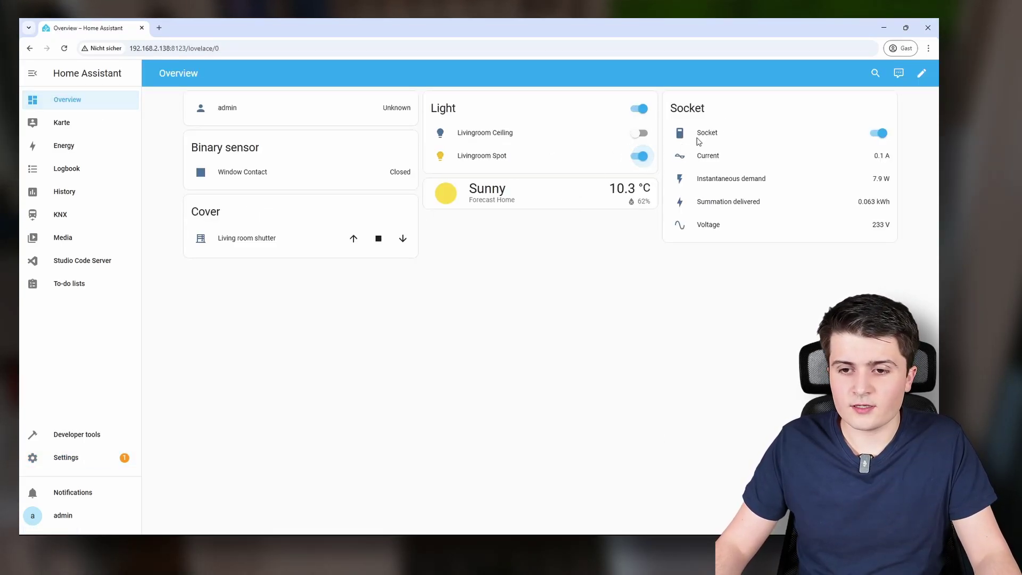
click(881, 28)
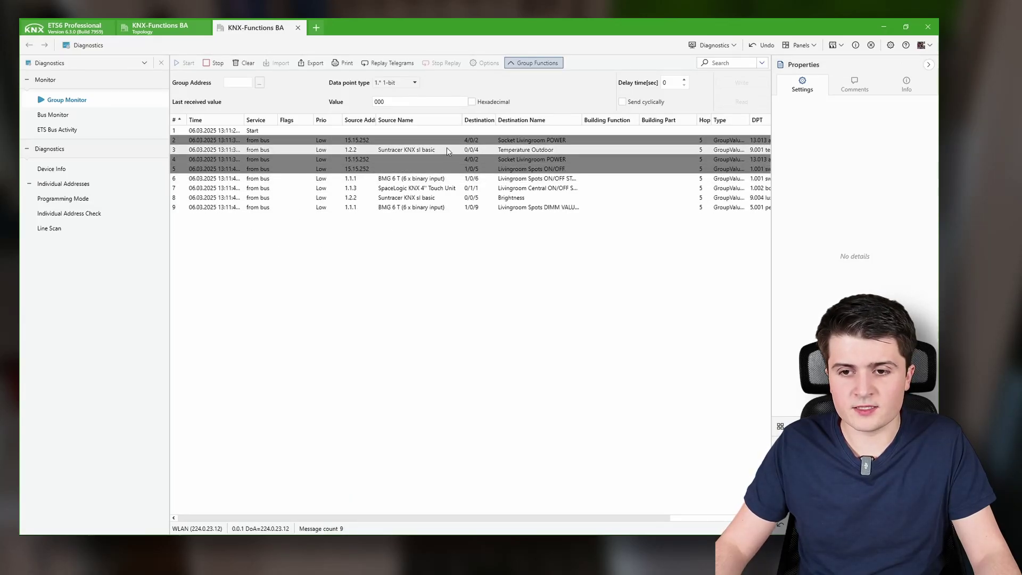
click(458, 169)
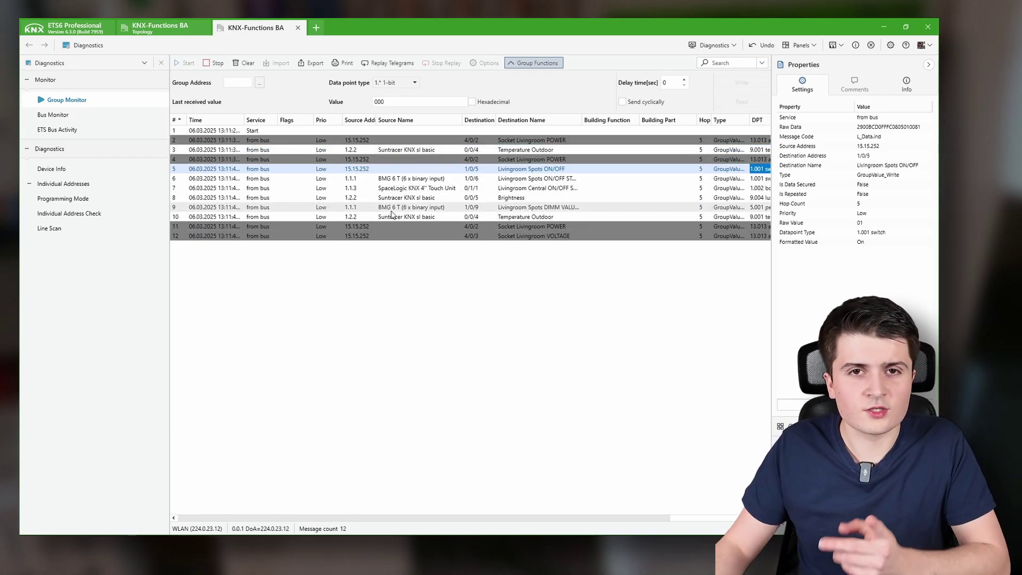
Return to the project topology and display the group addresses together with the Home Assistant tunnelling interface
click(160, 27)
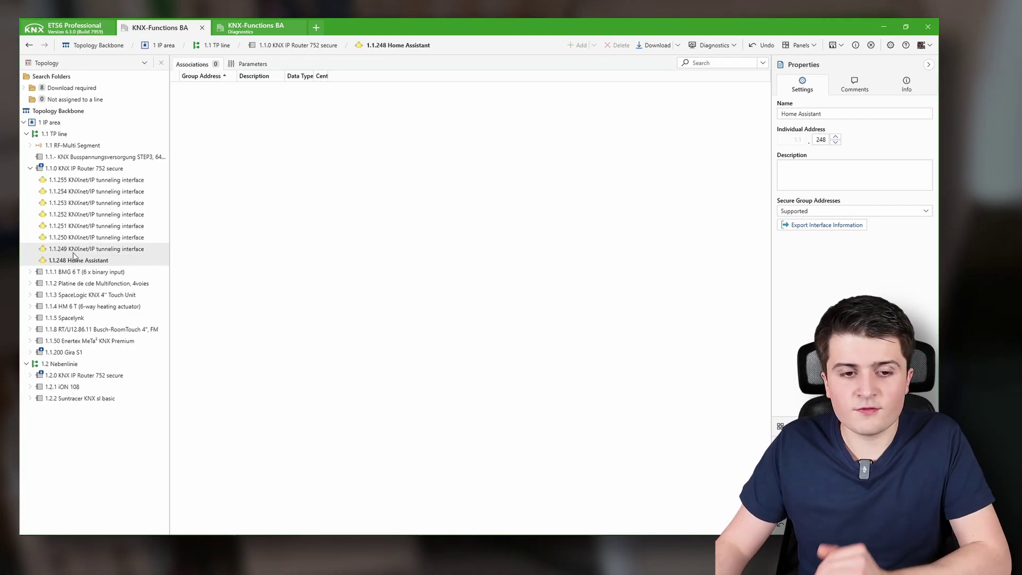
click(830, 114)
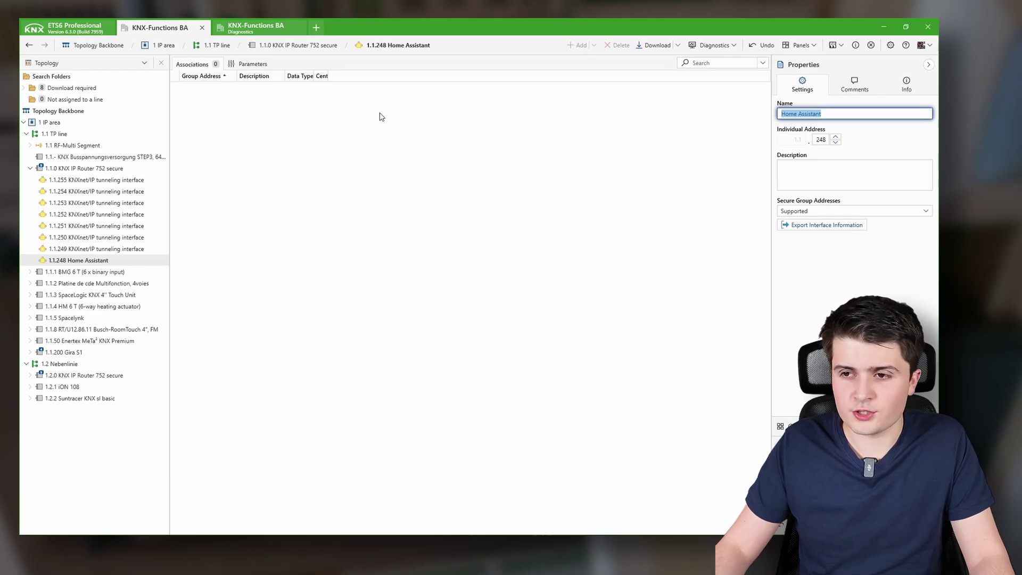
click(800, 45)
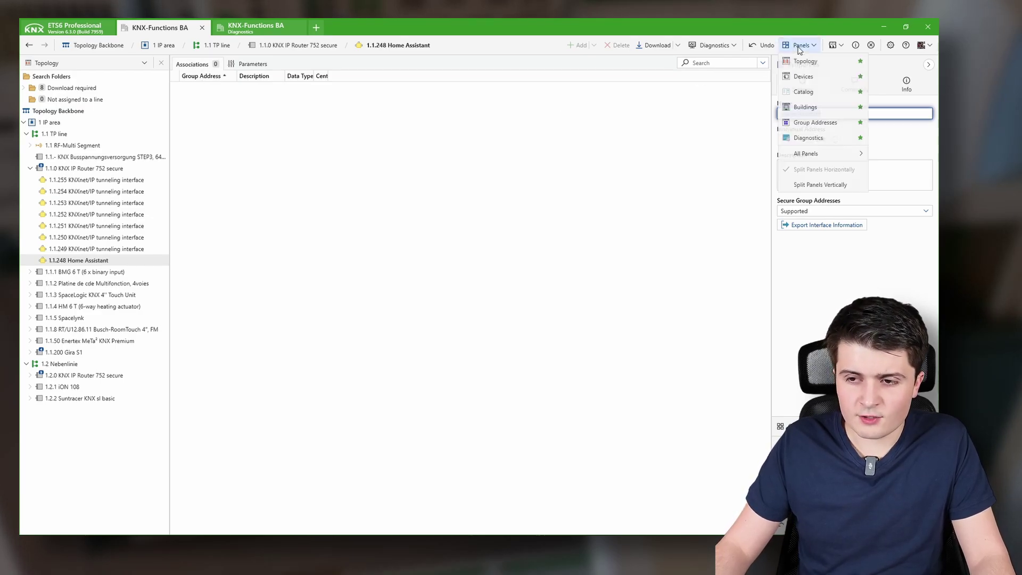
click(802, 123)
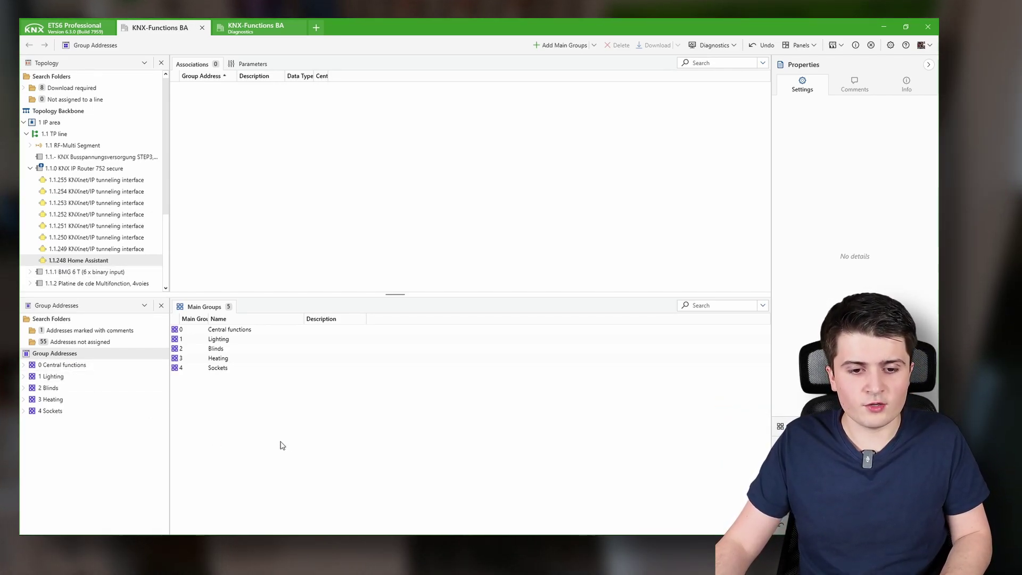
Link all group addresses from main groups 0 Central functions to 4 Sockets to the 1.1.248 Home Assistant tunnelling interface
click(103, 365)
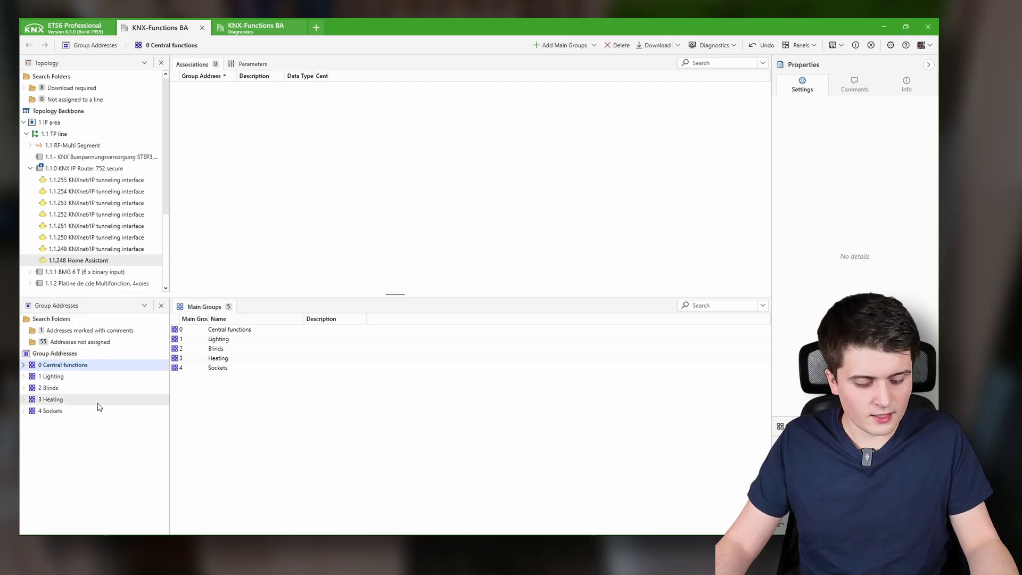
shift+click(88, 410)
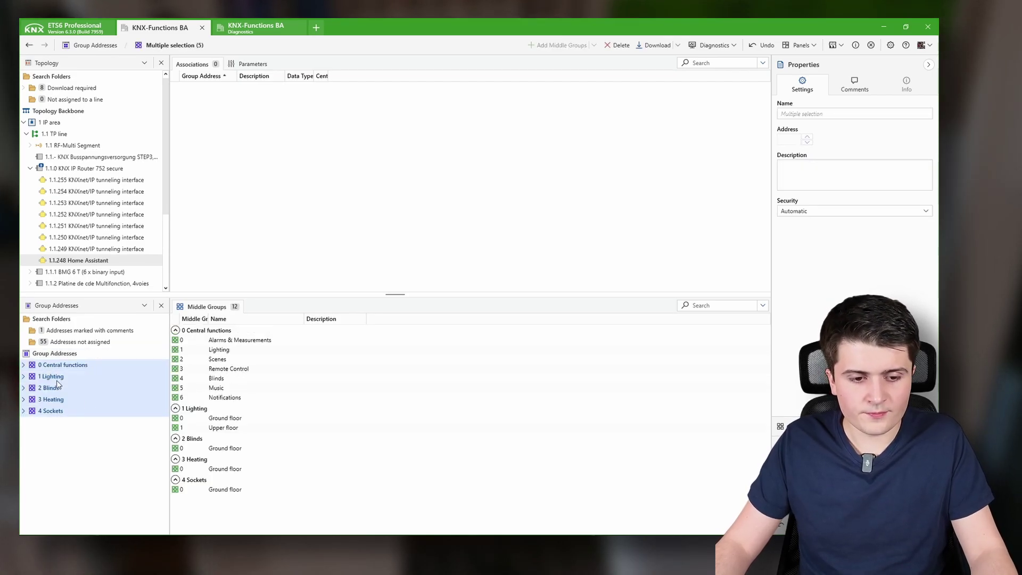
drag(56, 368, 269, 164)
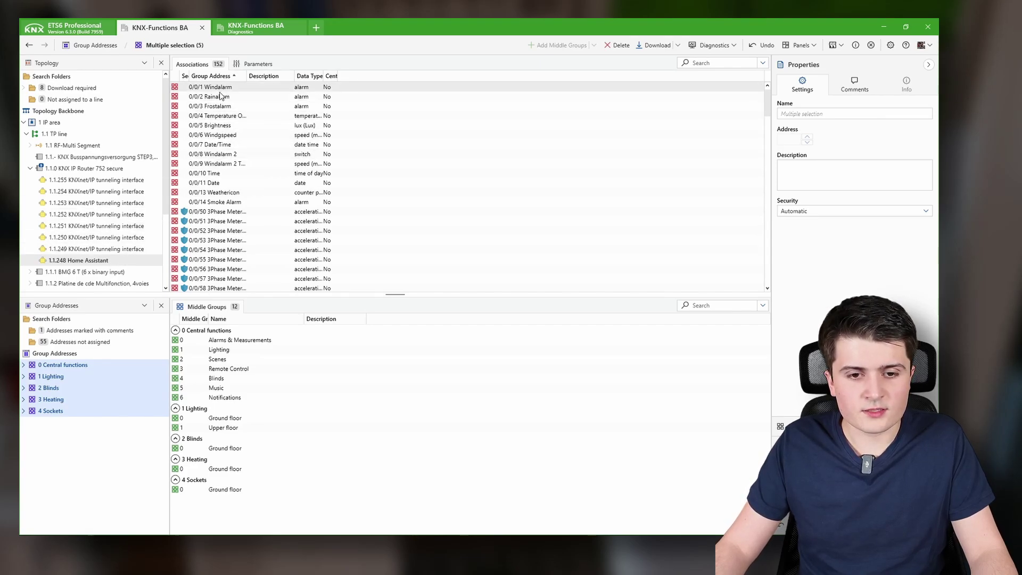
scroll(222, 100, down, 20)
scroll(224, 106, up, 20)
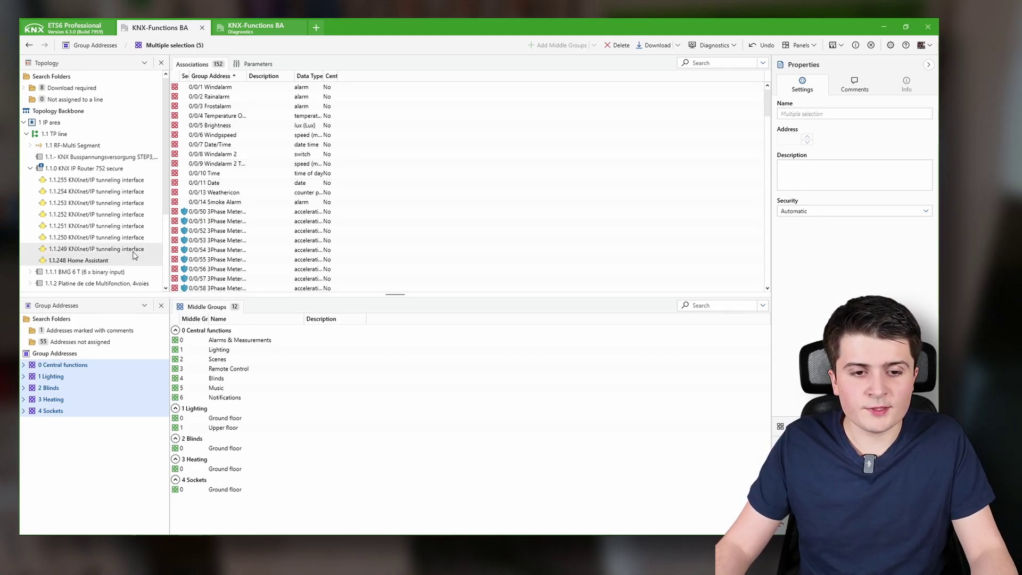
Hide the group addresses and preview the filter table of 1.1.0 KNX IP Router 752 secure
click(161, 306)
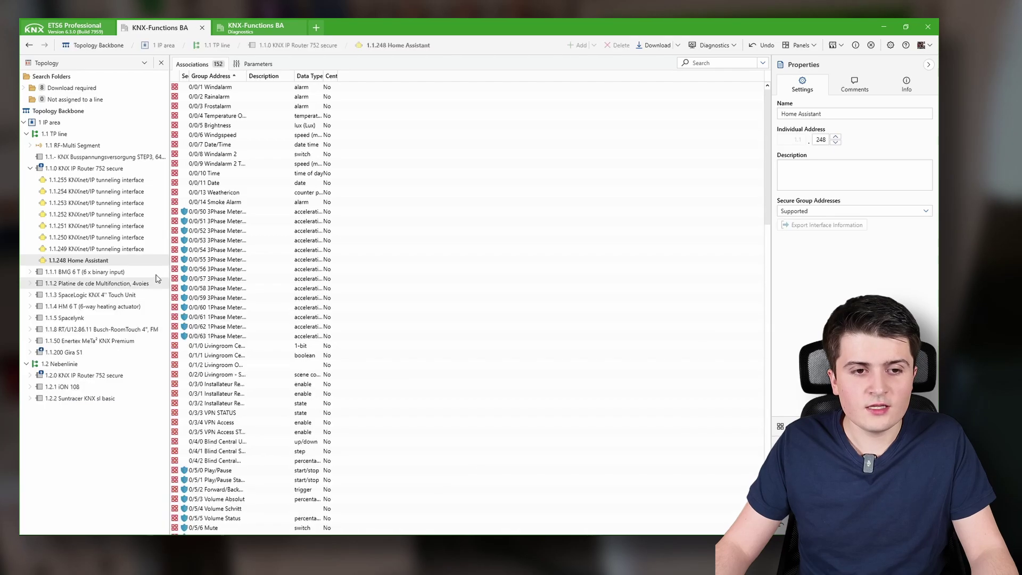
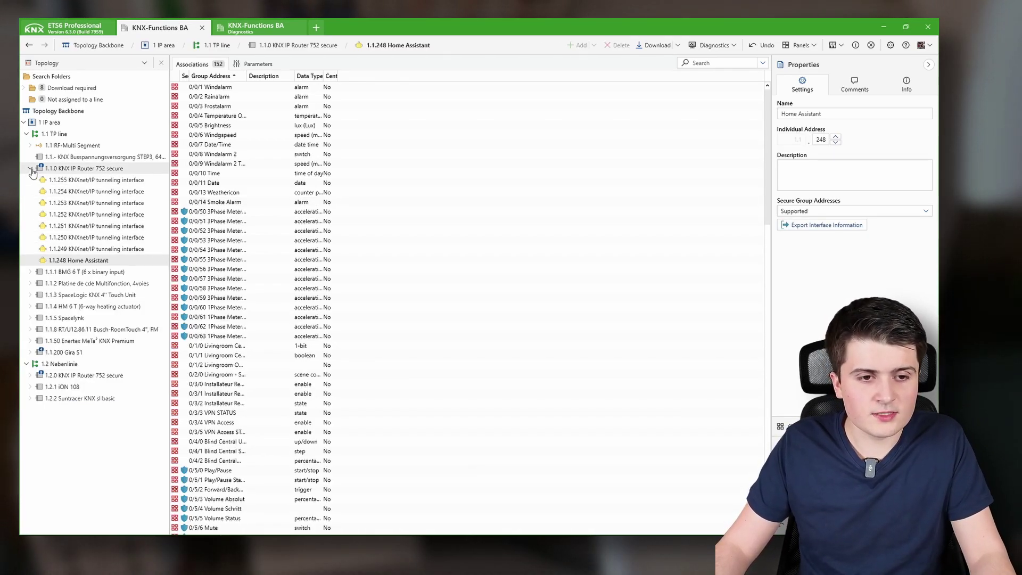
right_click(73, 169)
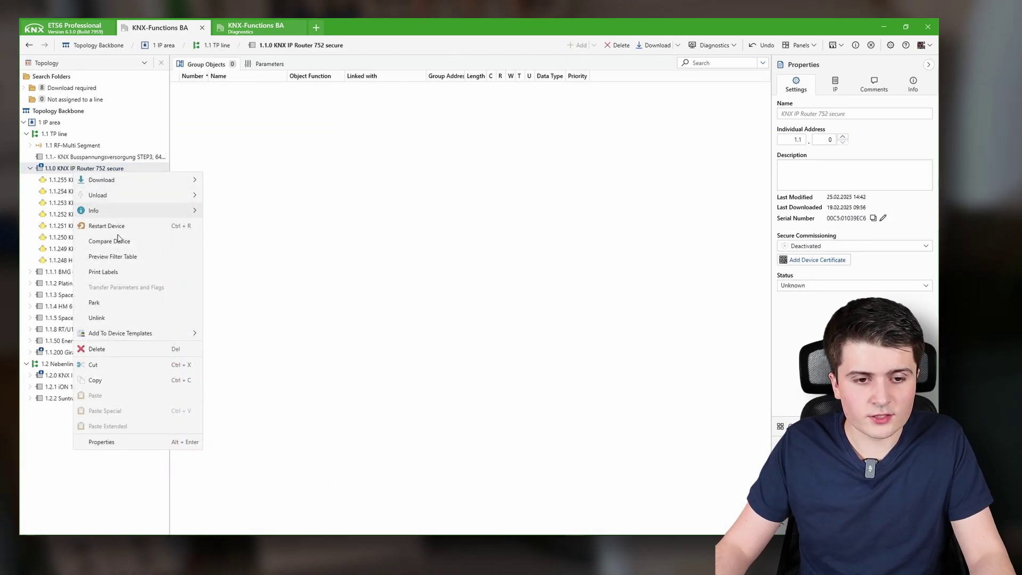
click(143, 257)
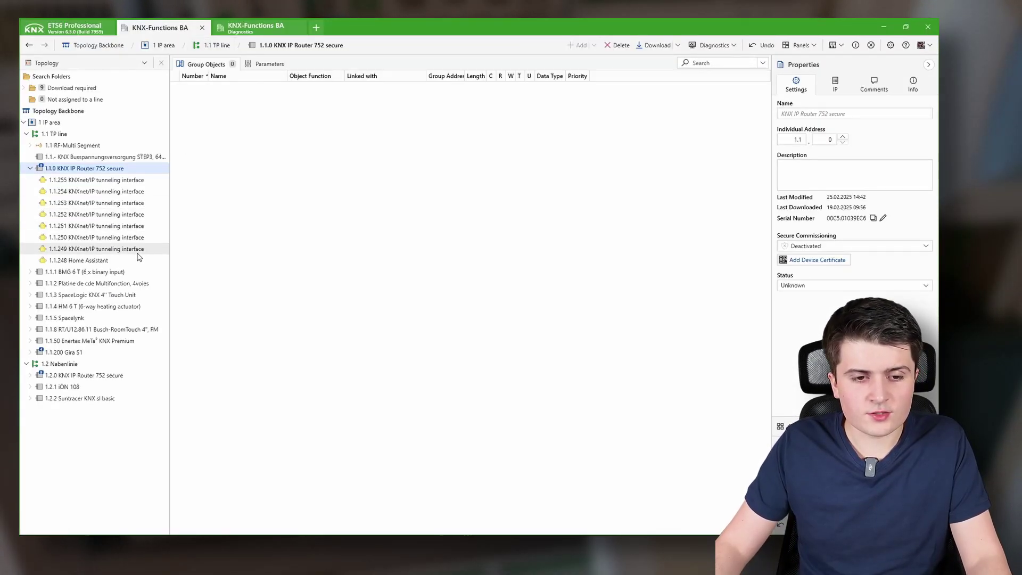
Display the group addresses again and examine which bus interfaces are linked to 1/0/0 Livingroom Ceiling ON/OFF under Lighting
click(799, 45)
click(804, 123)
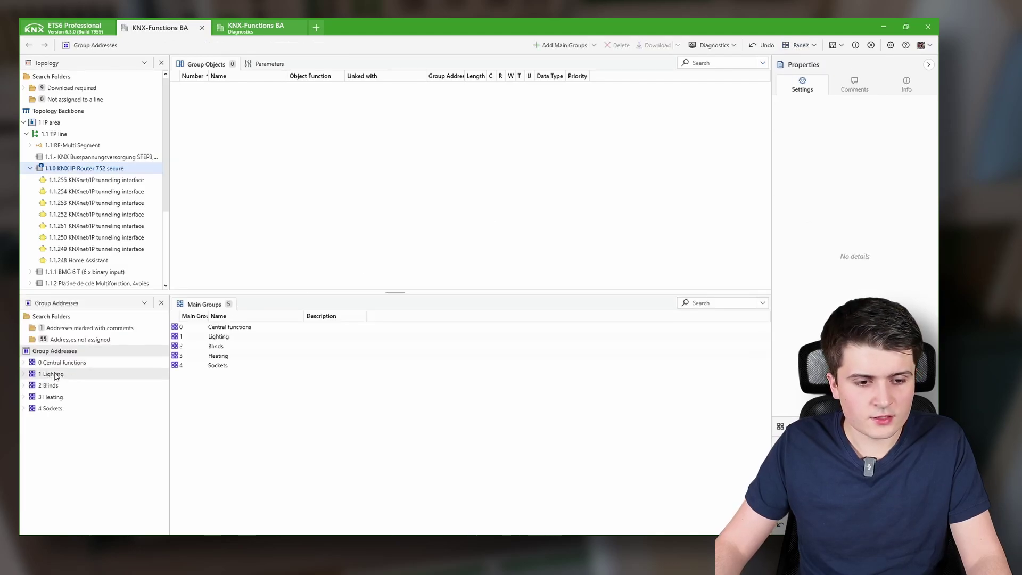
click(31, 374)
click(24, 374)
click(27, 385)
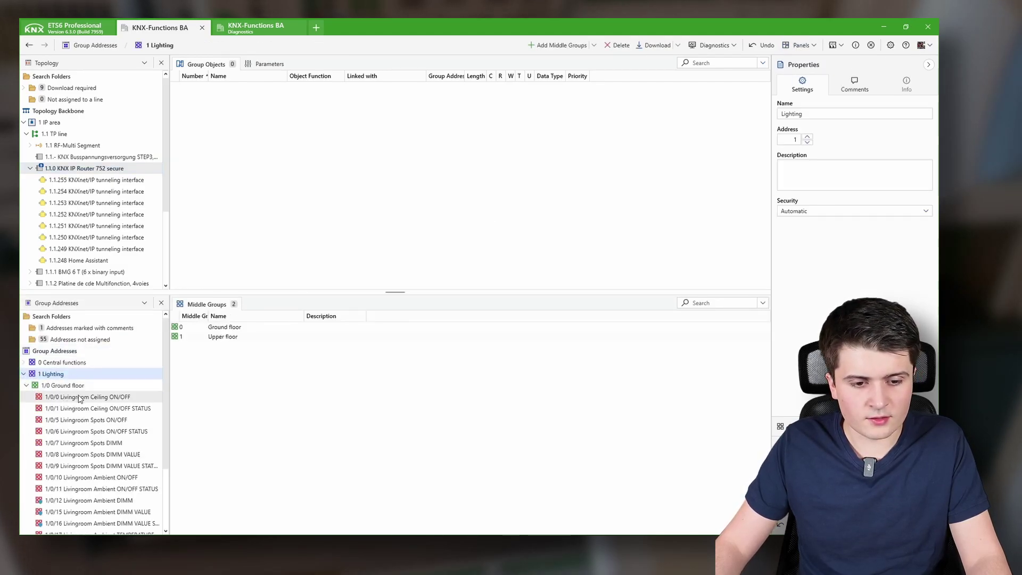
click(103, 397)
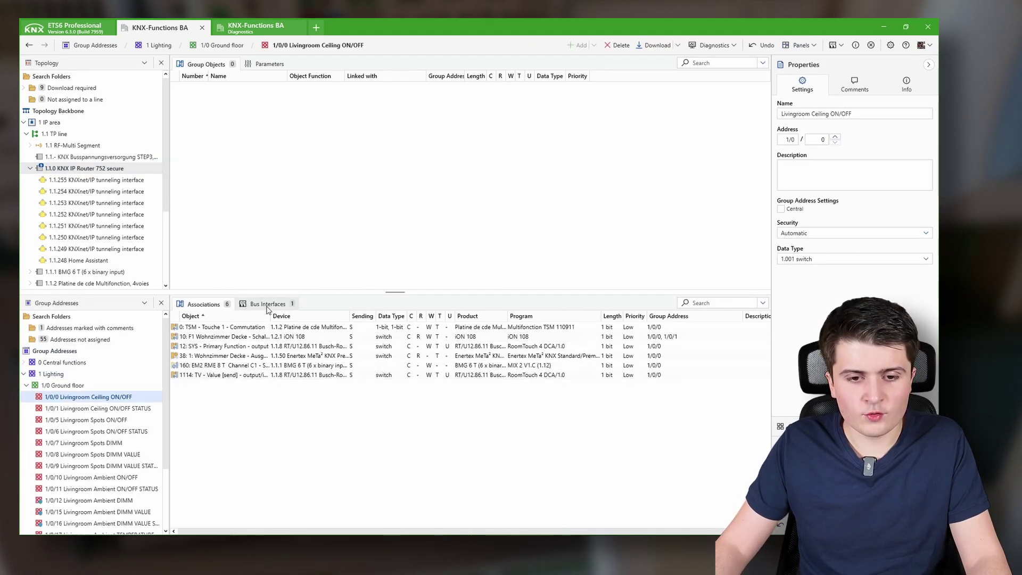
click(268, 305)
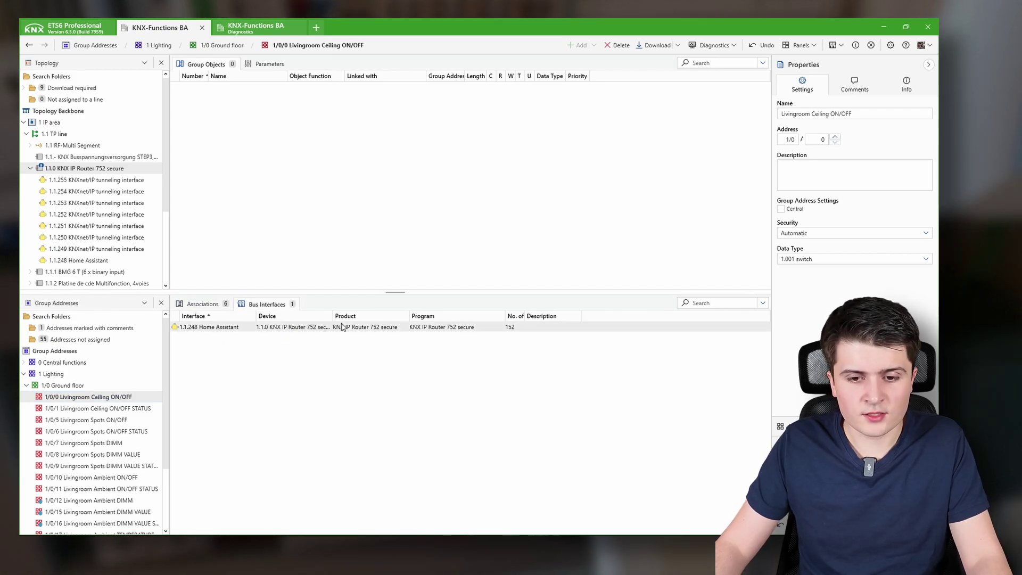
drag(330, 315, 410, 316)
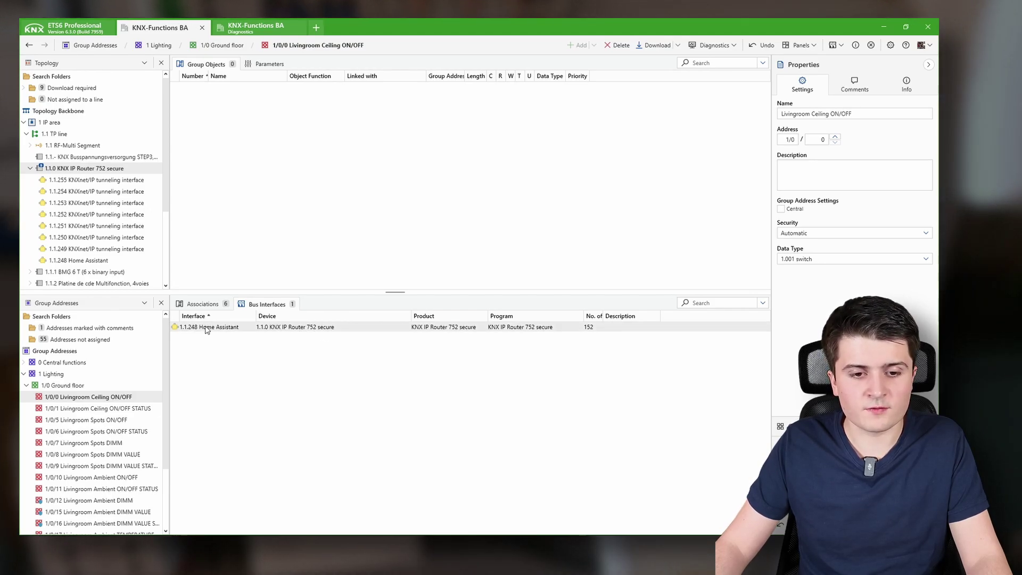
click(162, 303)
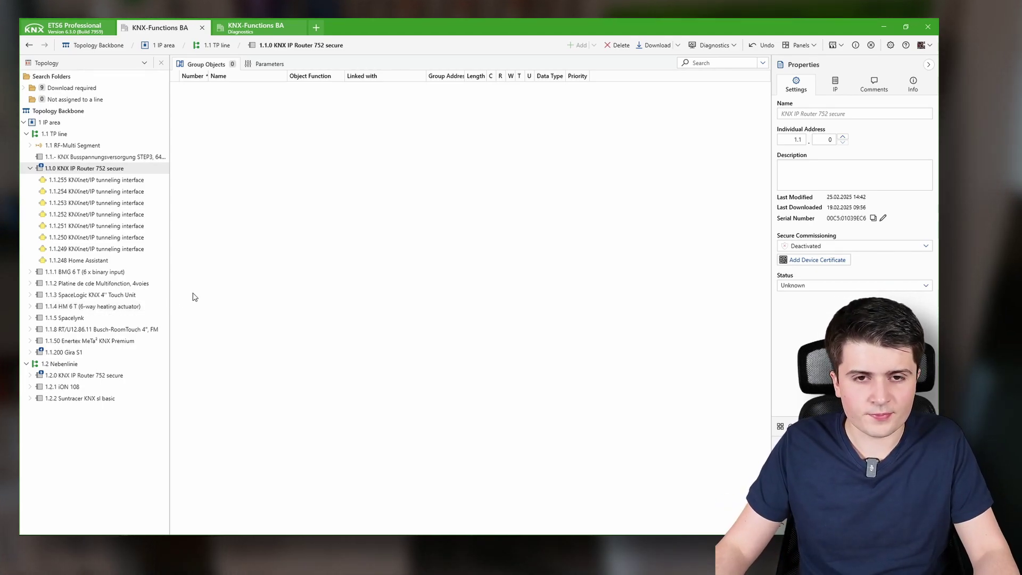
Activate secure commissioning for 1.1.0 KNX IP Router 752 secure, including security for its tunnelling interfaces
click(78, 260)
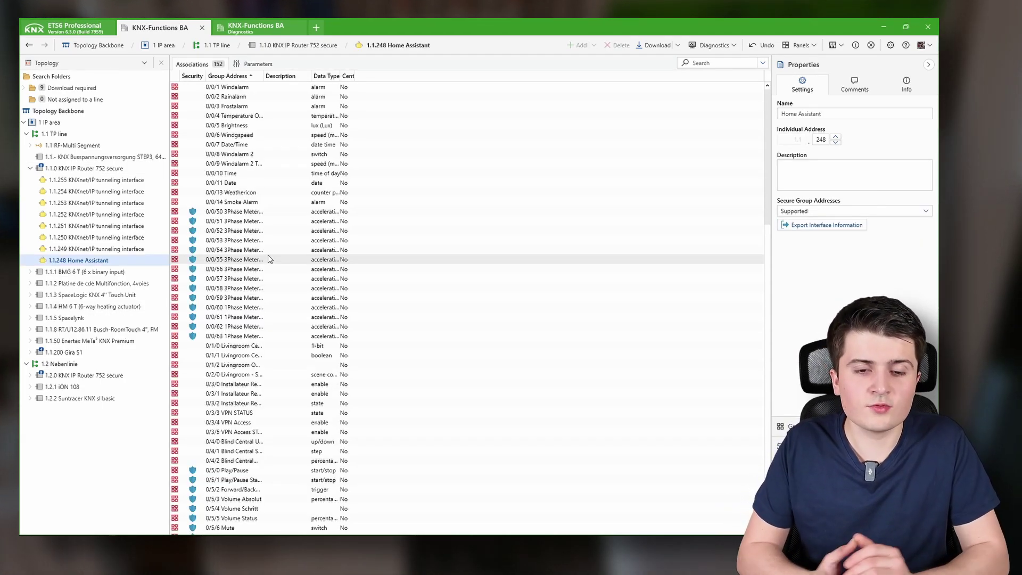
click(120, 169)
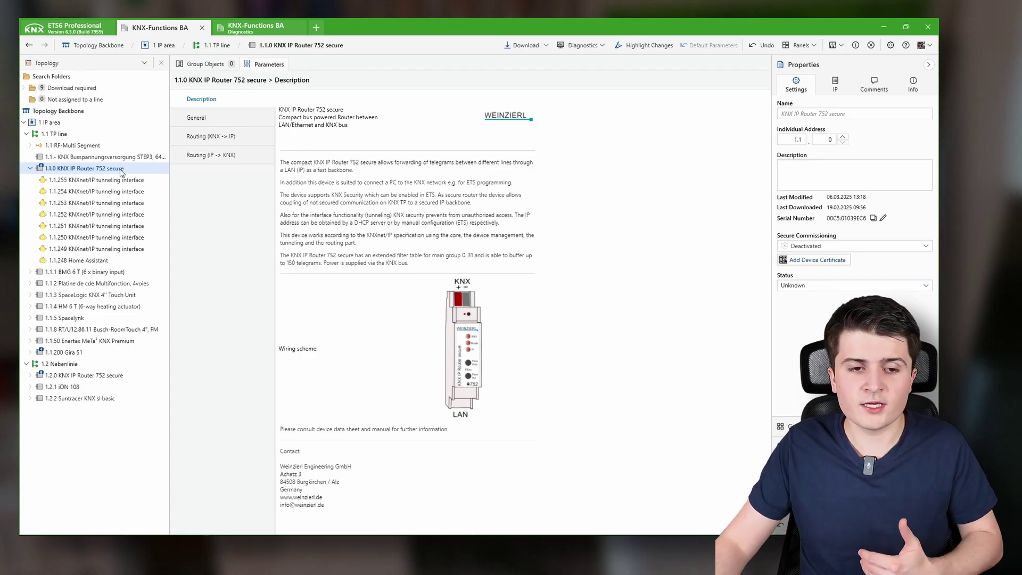
click(803, 247)
key(Up)
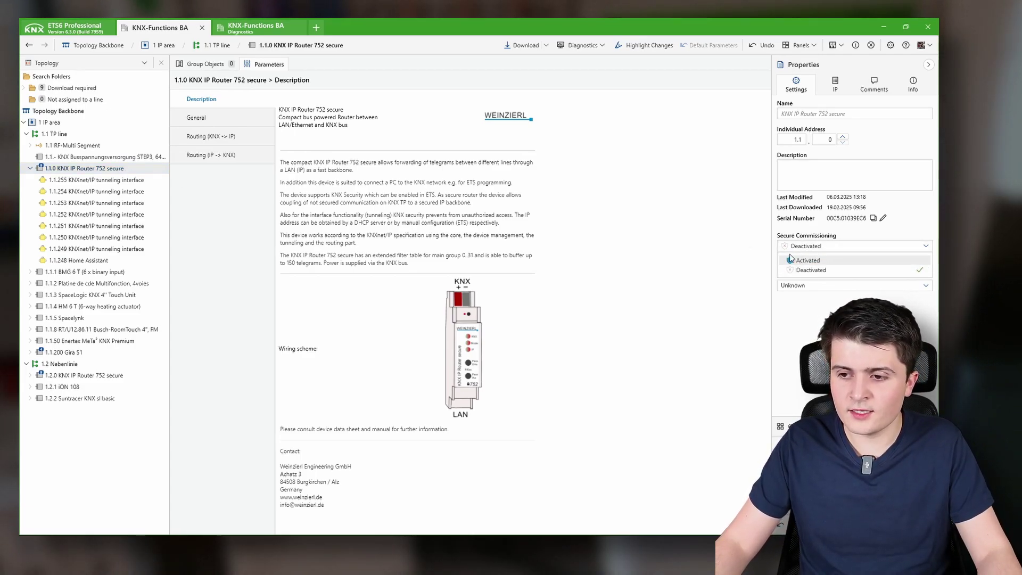
click(792, 264)
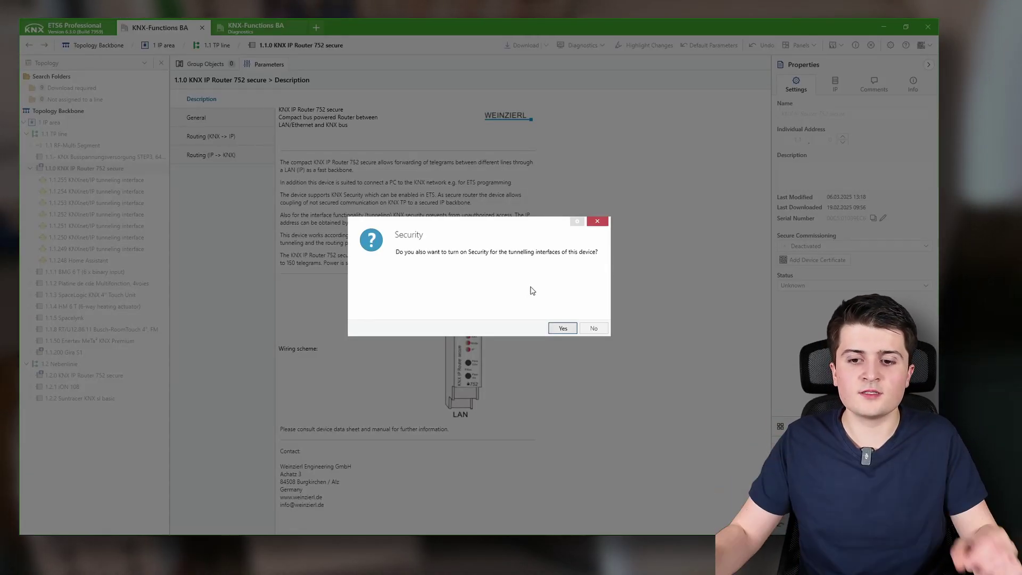
click(562, 328)
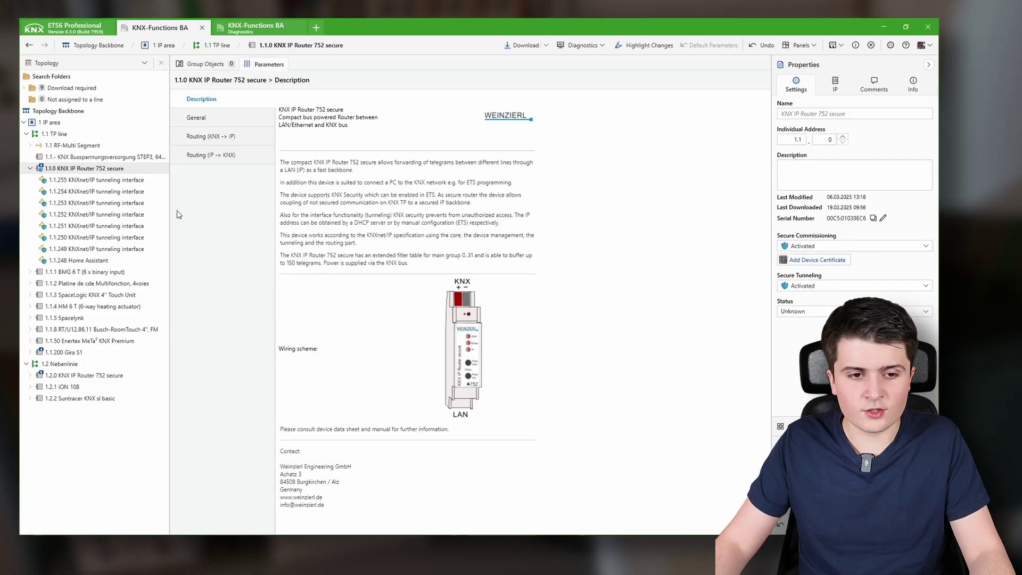
Export the interface information of 1.1.248 Home Assistant, protecting the keyring with a new password
click(45, 262)
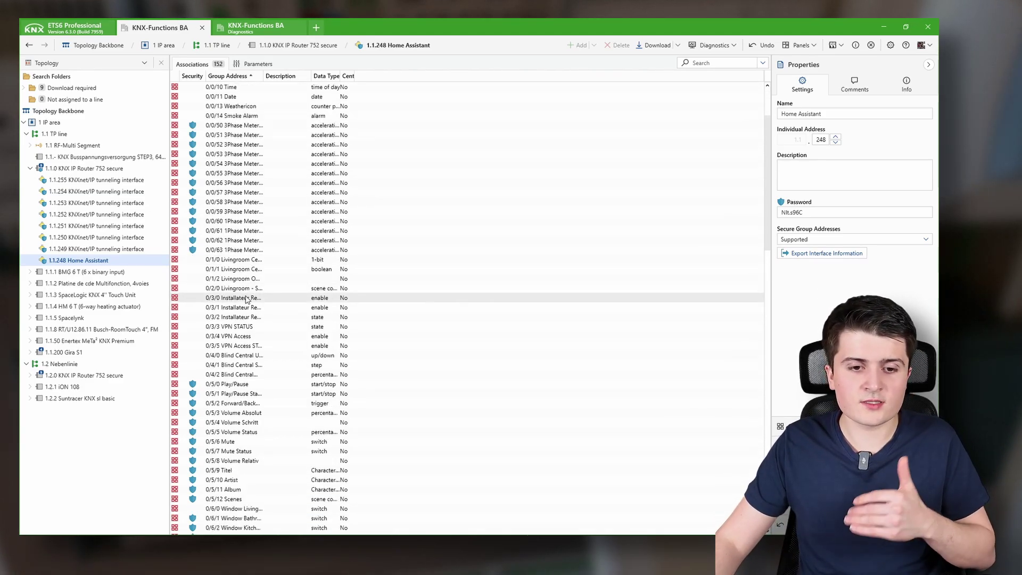
scroll(245, 293, down, 5)
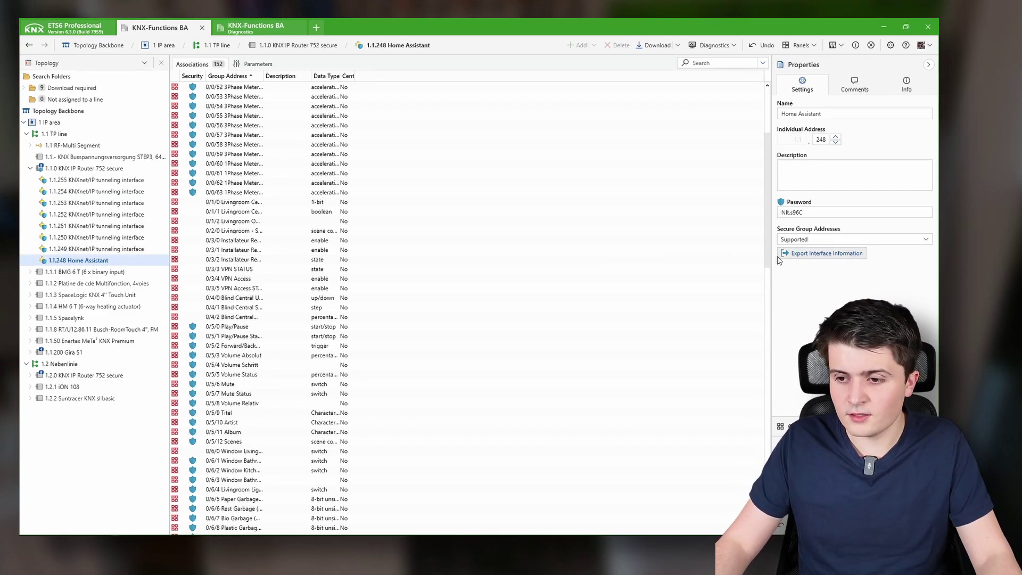
click(822, 253)
text(•••)
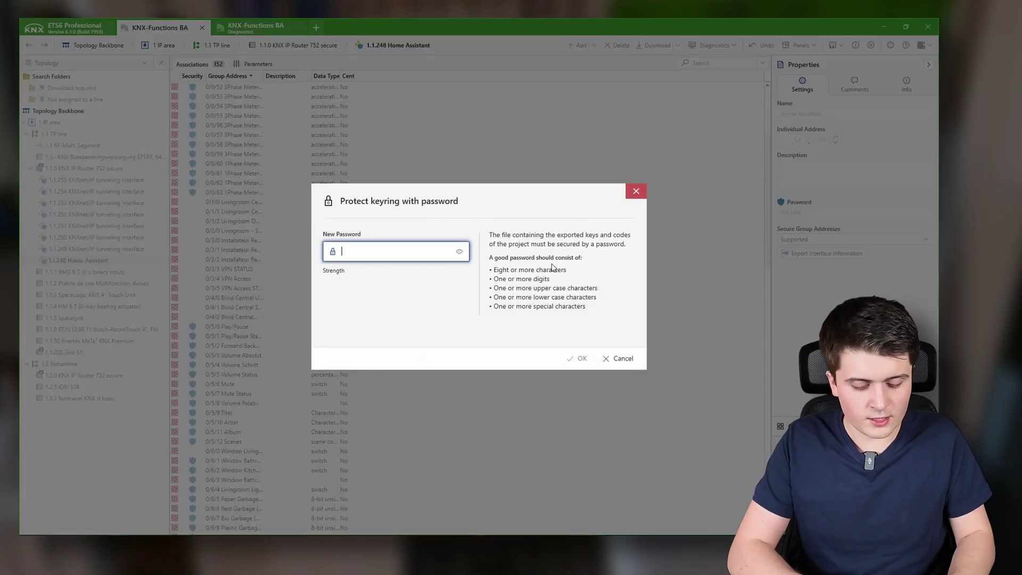
key(BackSpace)
key(BackSpace)
key(BackSpace)
text(•••••••••••)
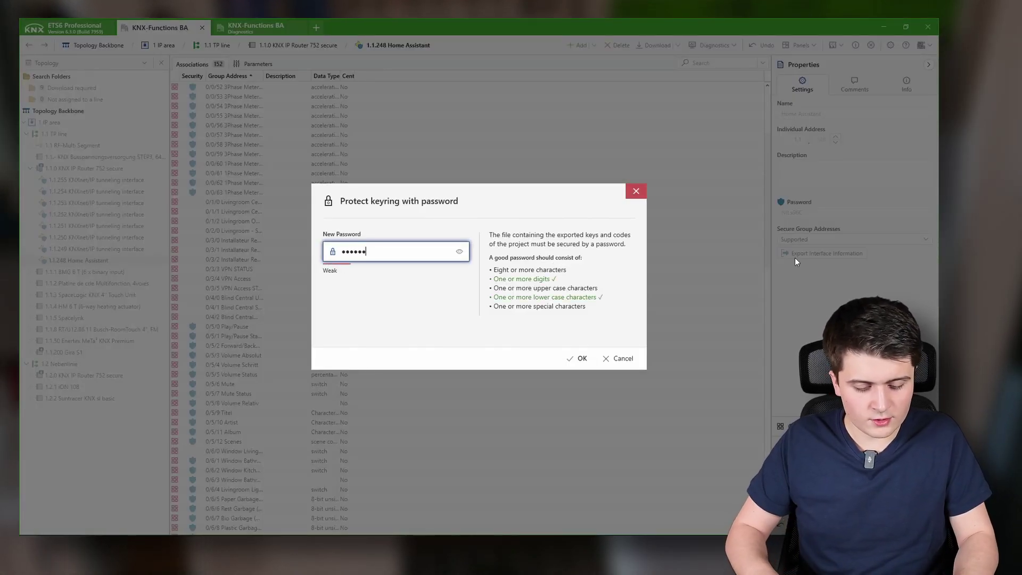
key(Return)
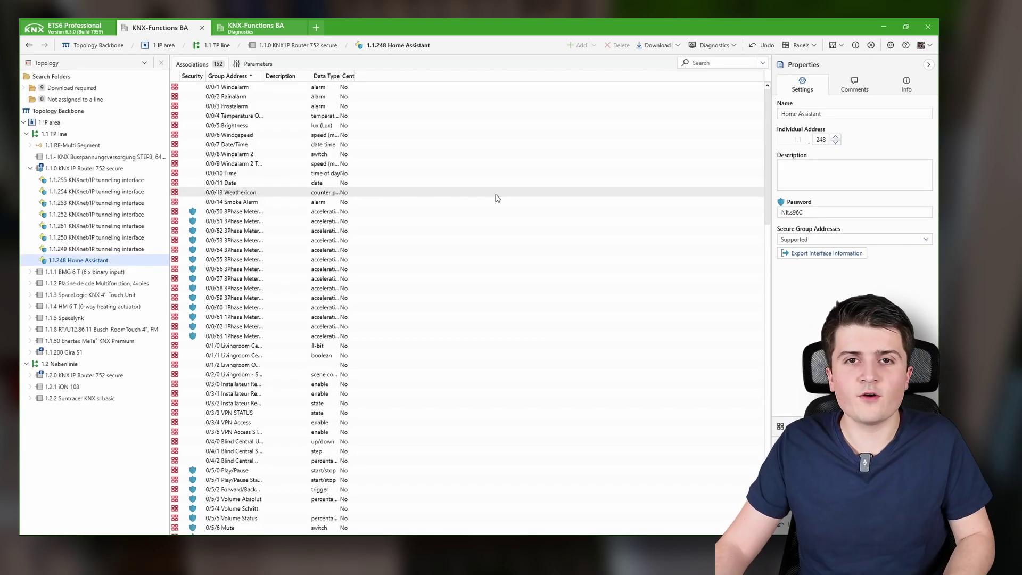
click(68, 88)
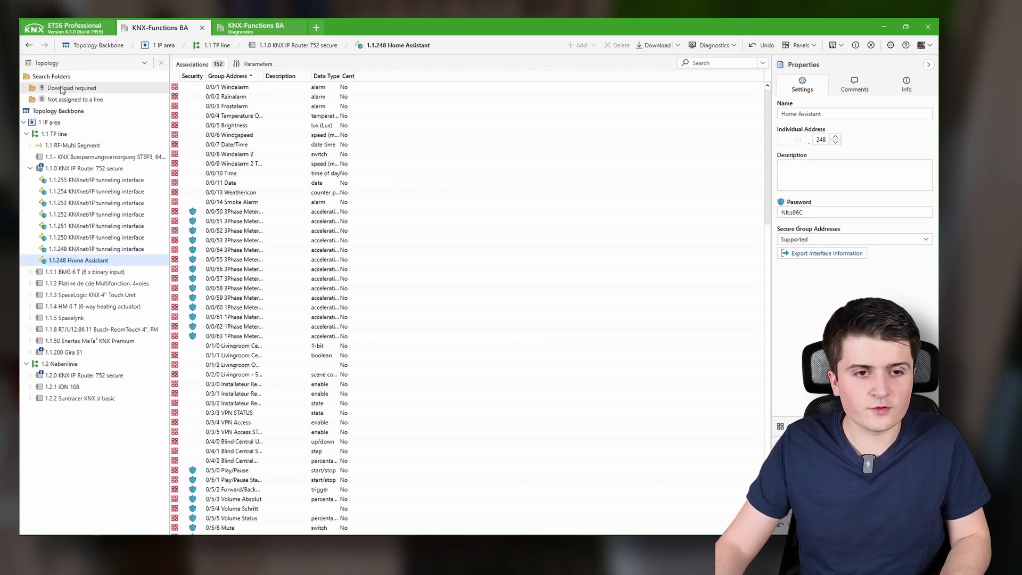
click(655, 45)
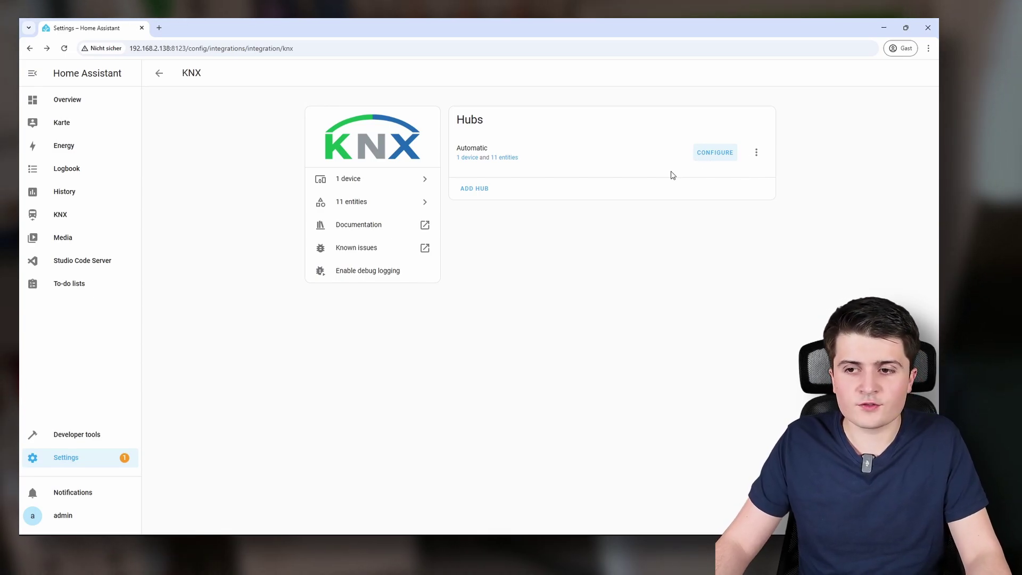
In Home Assistant's KNX settings, import the KNX-Functions BA.knxkeys keyring file using the keyring password
click(714, 155)
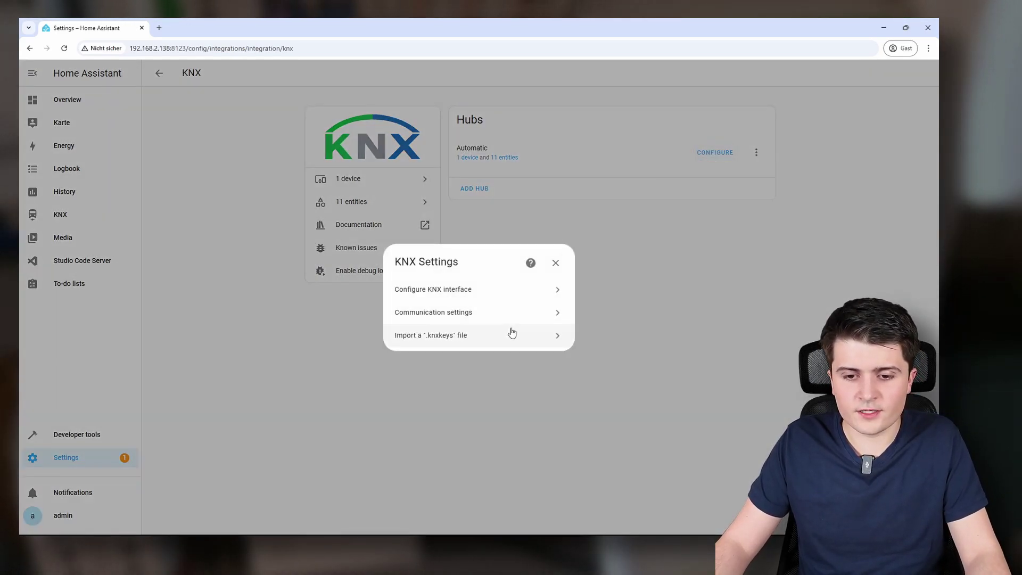
click(461, 339)
click(474, 292)
click(420, 369)
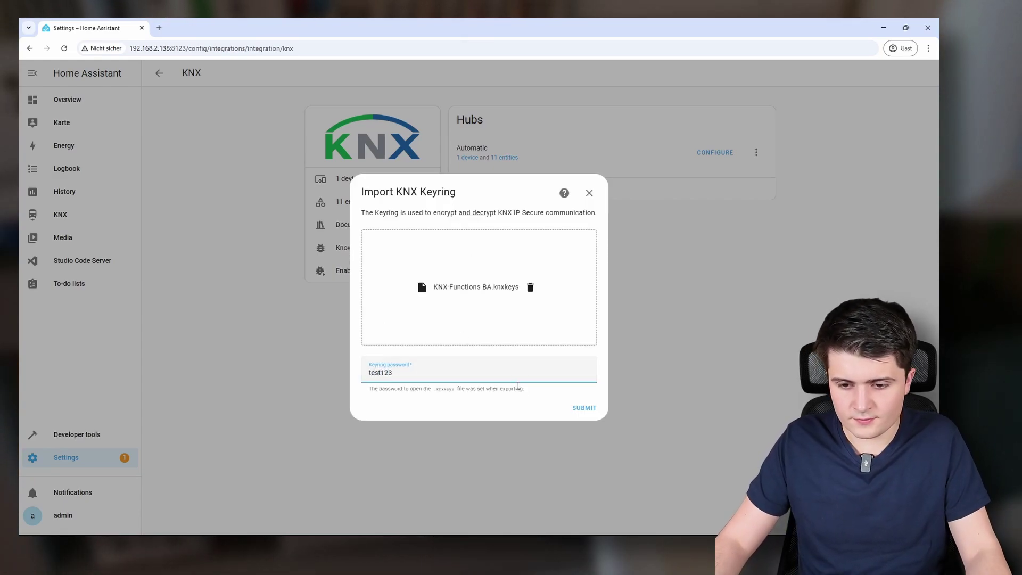
click(590, 410)
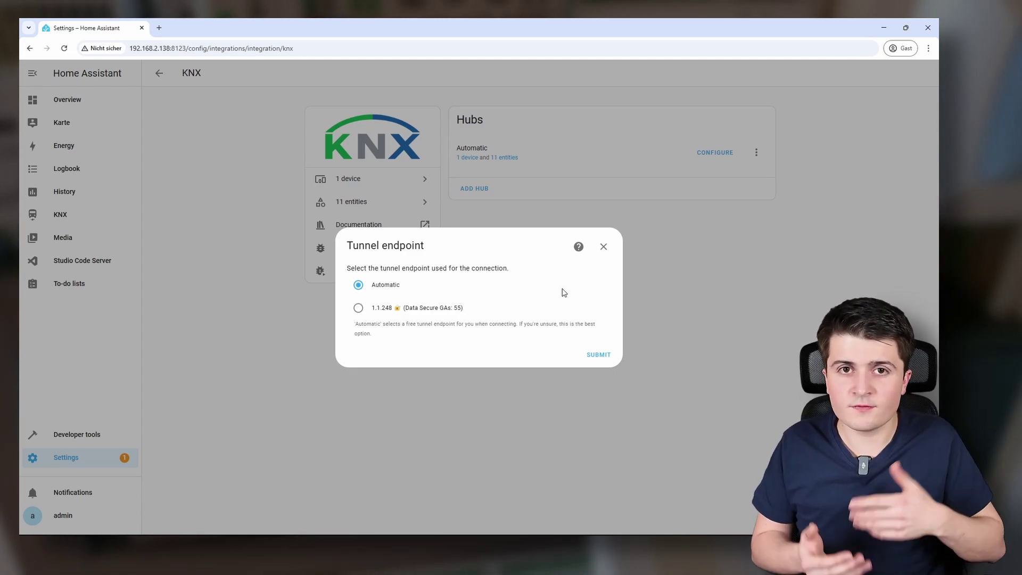
Set the KNX tunnel endpoint to 1.1.248 and finish the connection setup
click(358, 309)
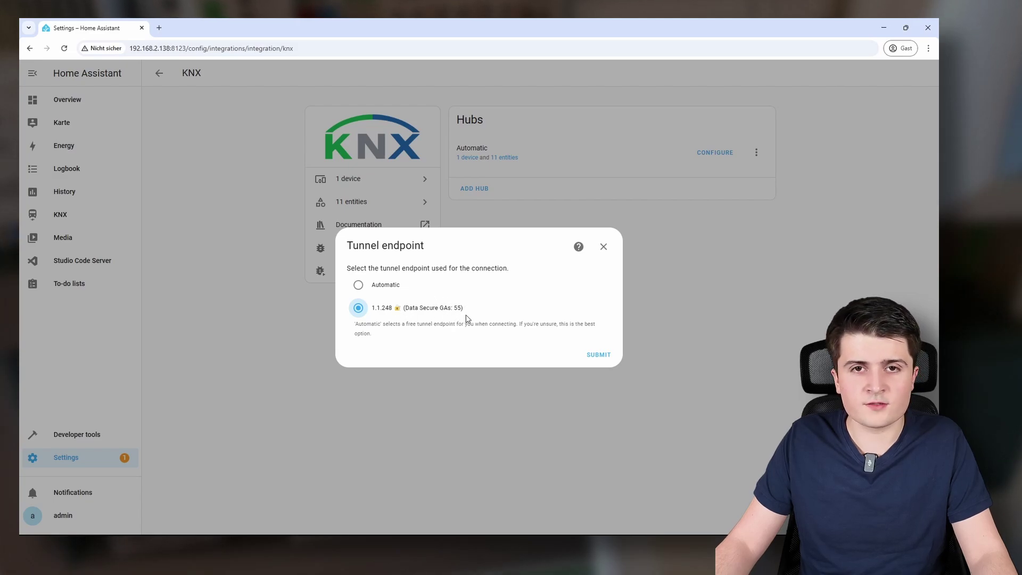
click(597, 355)
click(551, 324)
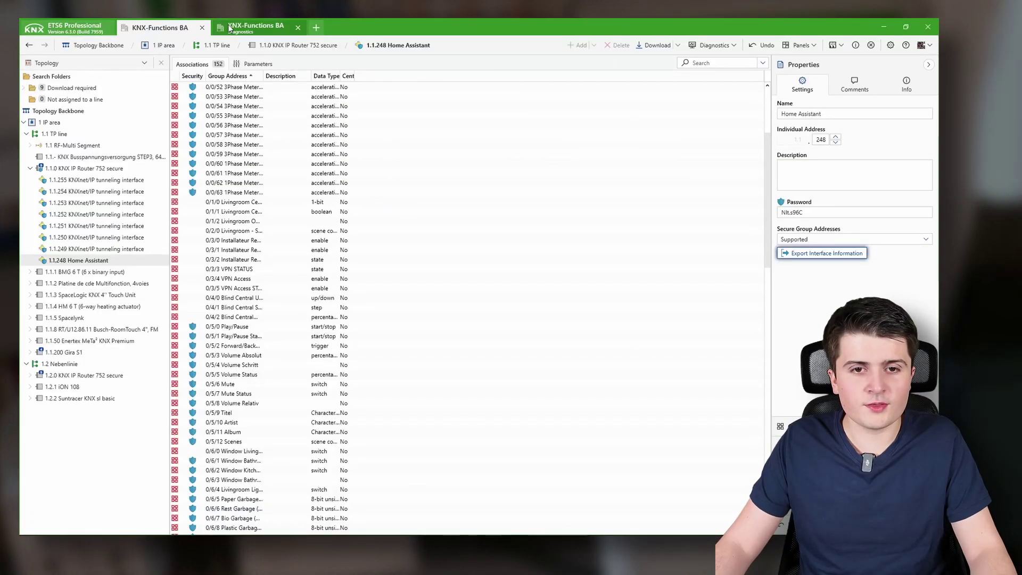
Return to the ETS6 Diagnostics tab, clear the Group Monitor telegram list and restart the recording
click(251, 27)
click(244, 63)
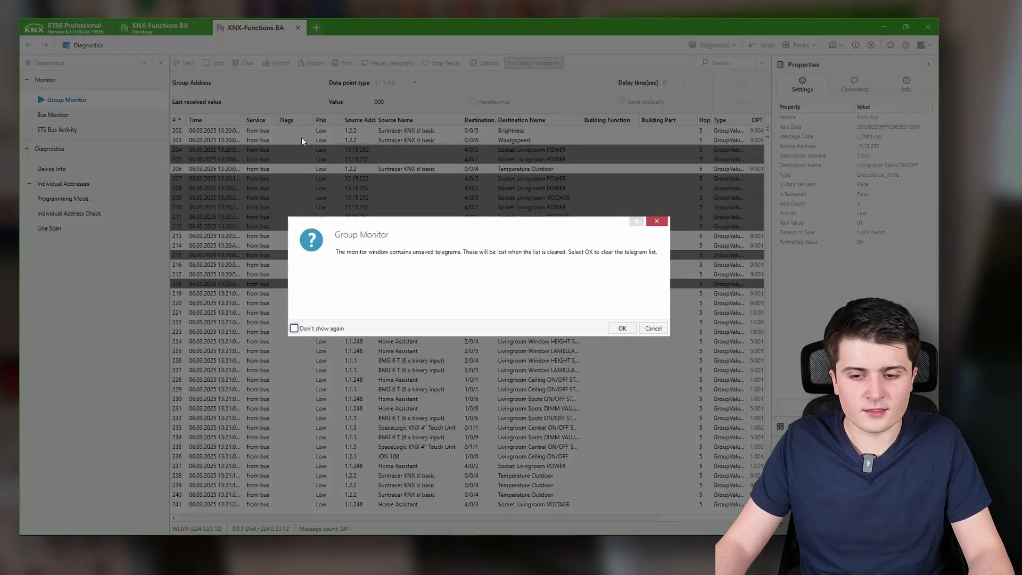
click(621, 328)
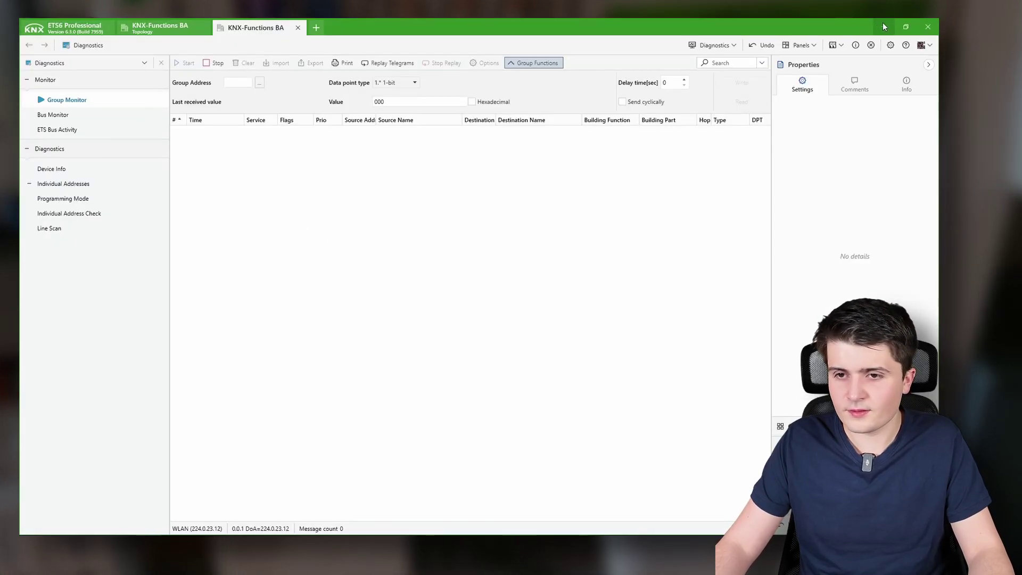
click(214, 62)
click(245, 62)
click(615, 329)
click(184, 62)
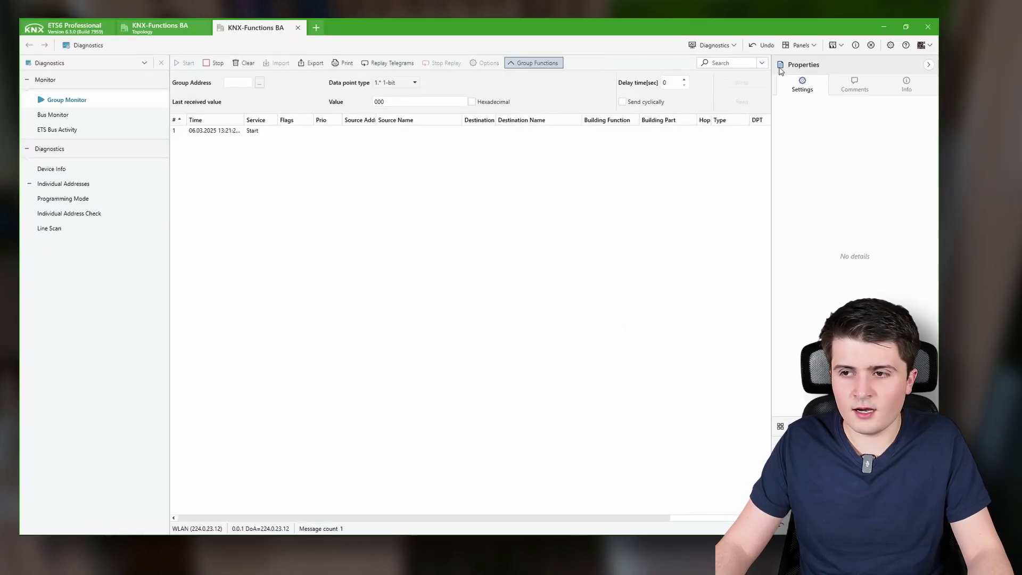
Switch to the Home Assistant overview and toggle the Livingroom Spot light off and back on
click(882, 26)
click(72, 104)
click(638, 155)
click(639, 155)
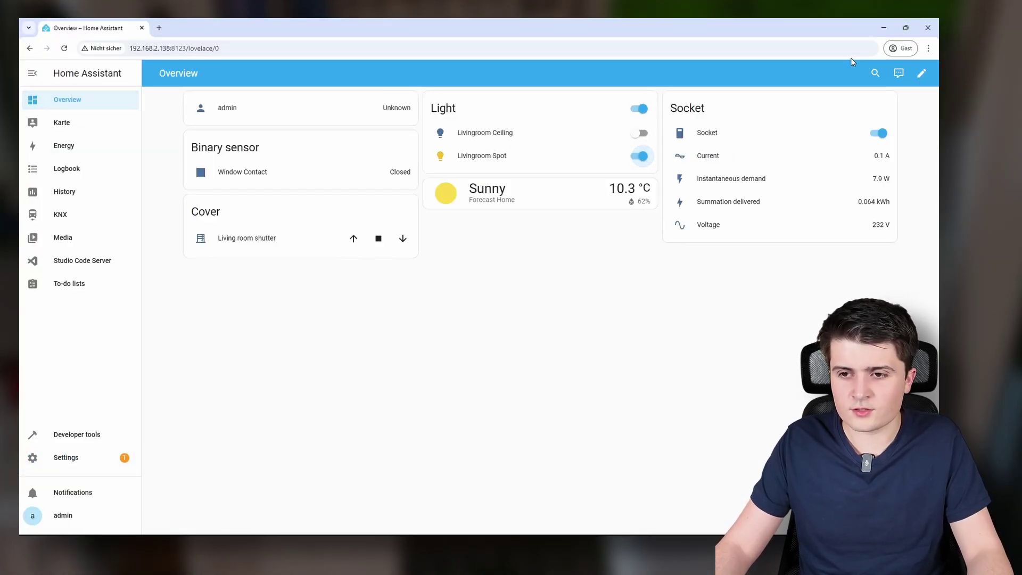
Switch back to ETS6, check the Group Monitor telegrams, then return to the project topology and collapse lines 1.1 TP line and 1.2 Nebenlinie
click(883, 27)
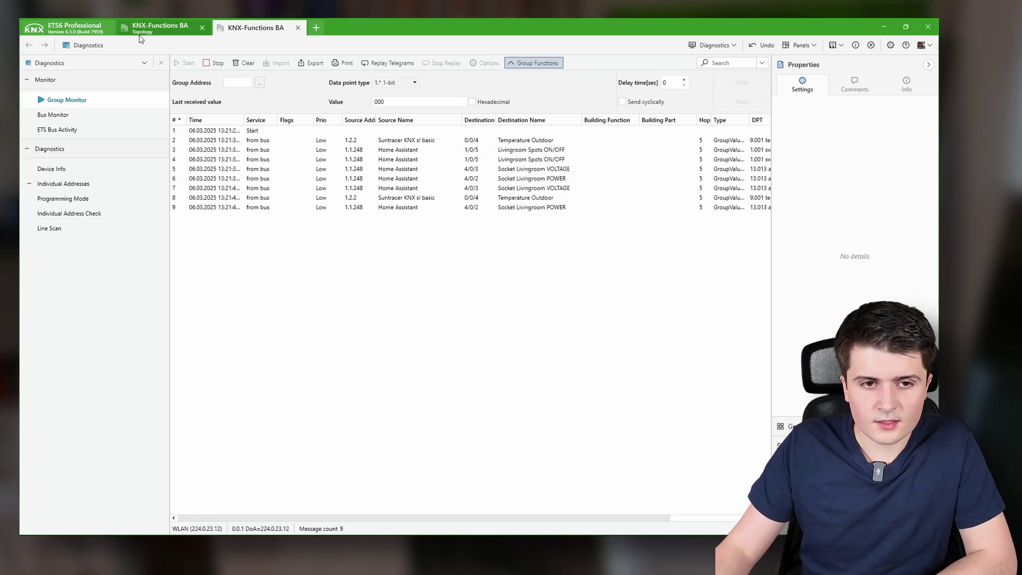
click(160, 28)
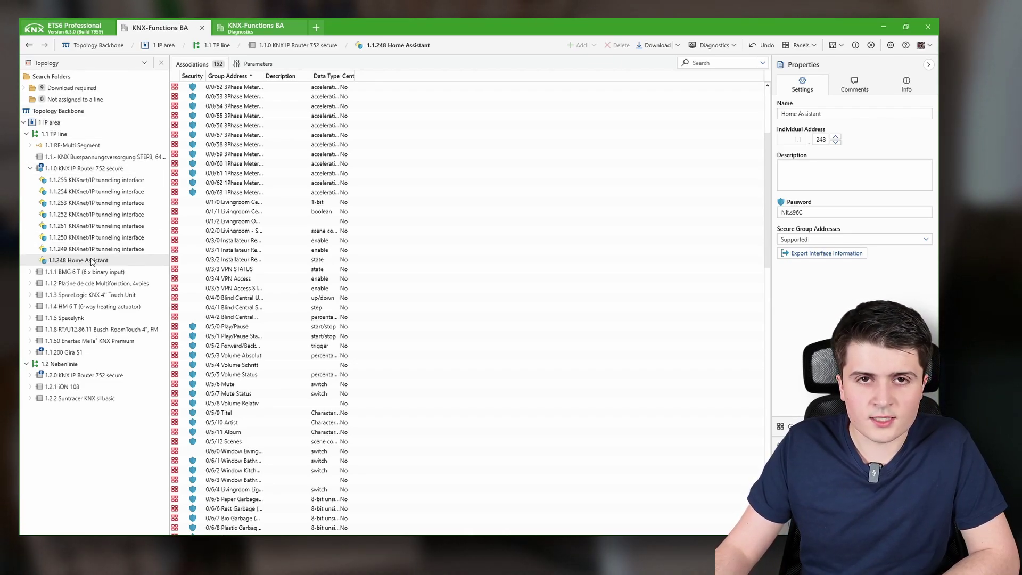
click(30, 168)
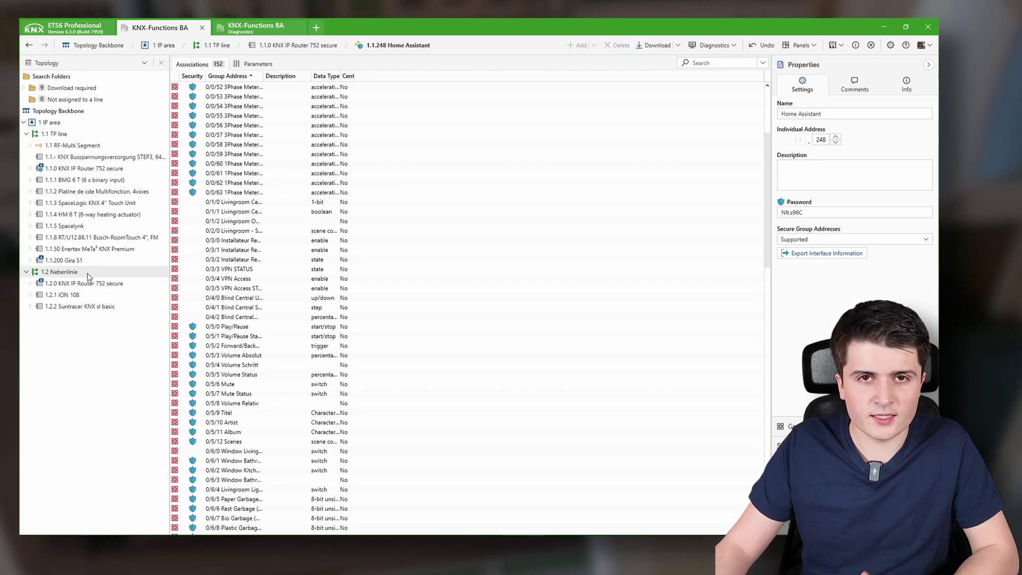
click(26, 272)
click(26, 133)
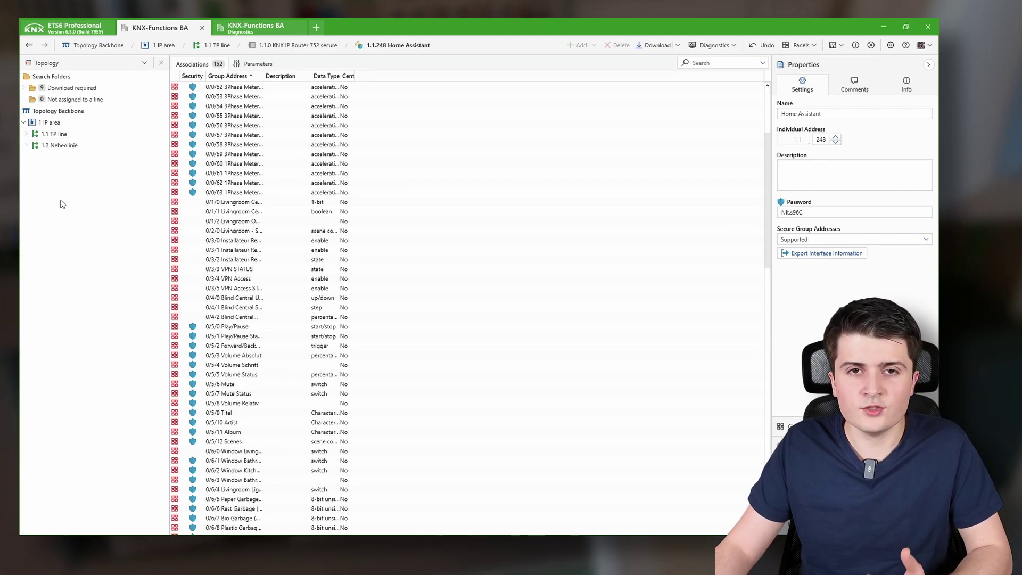
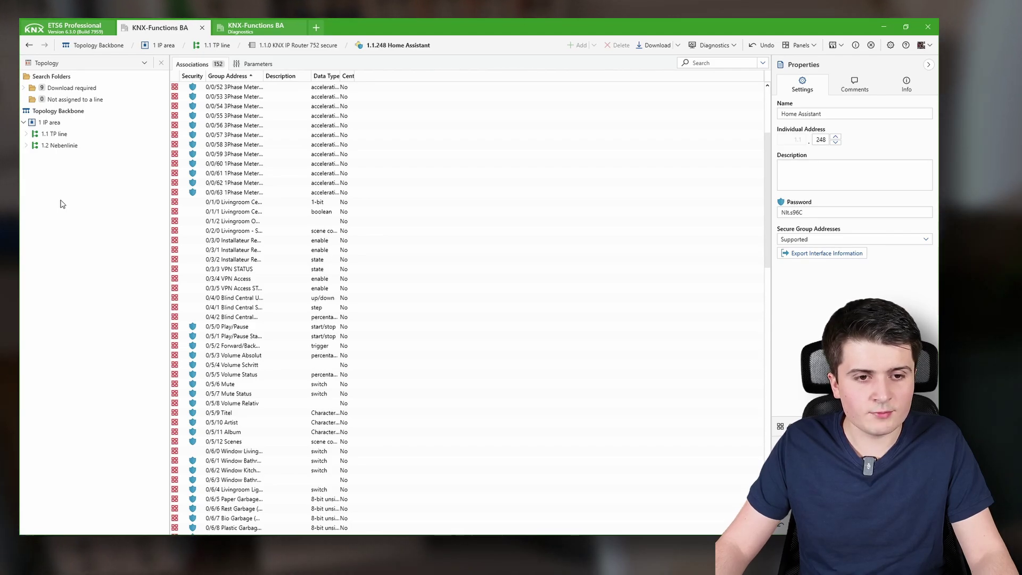
Activate Secure Commissioning for the 1.2.0 KNX IP Router 752 secure, including security for its tunnelling interfaces
double_click(59, 145)
click(101, 157)
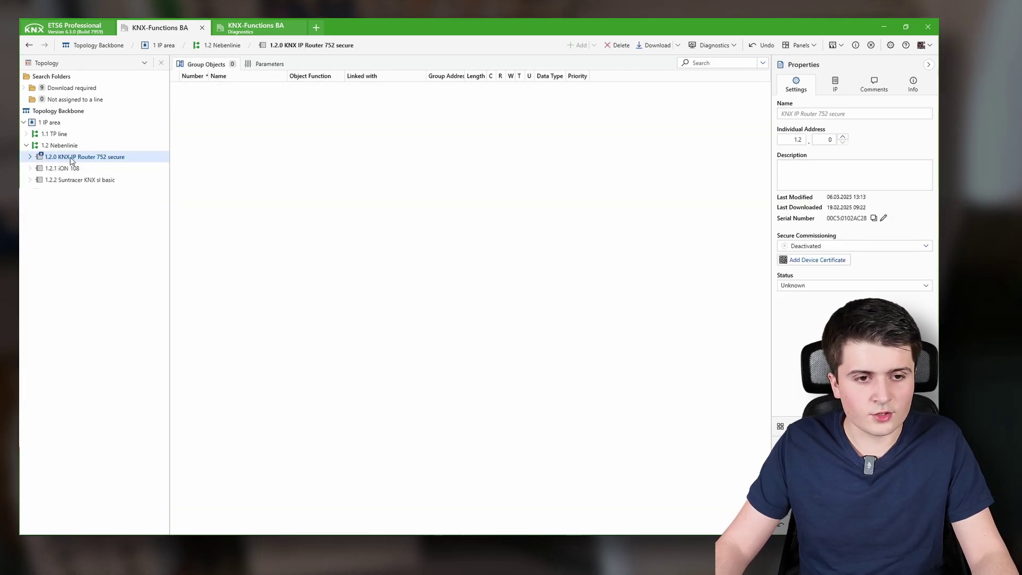
click(801, 246)
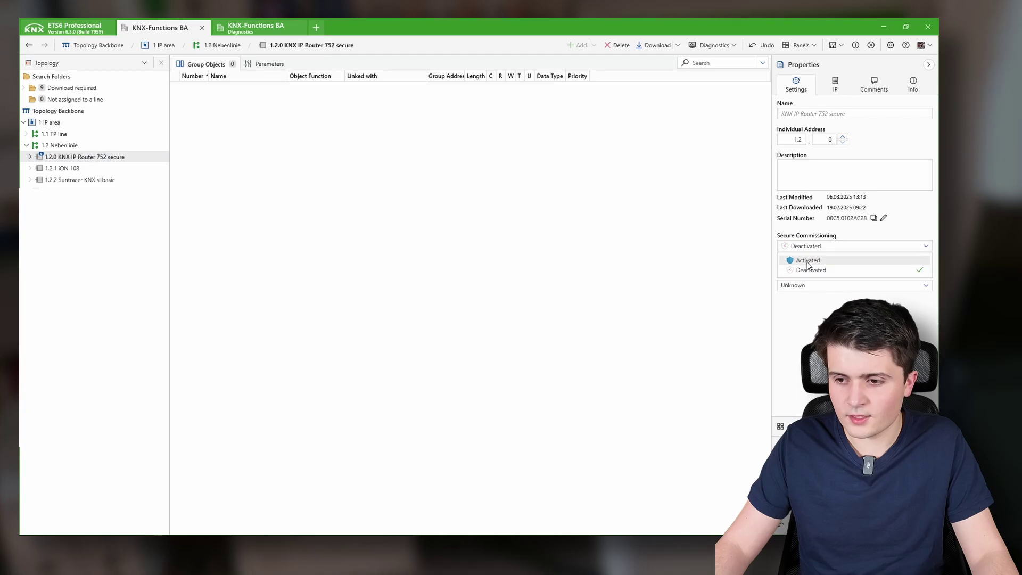
click(805, 260)
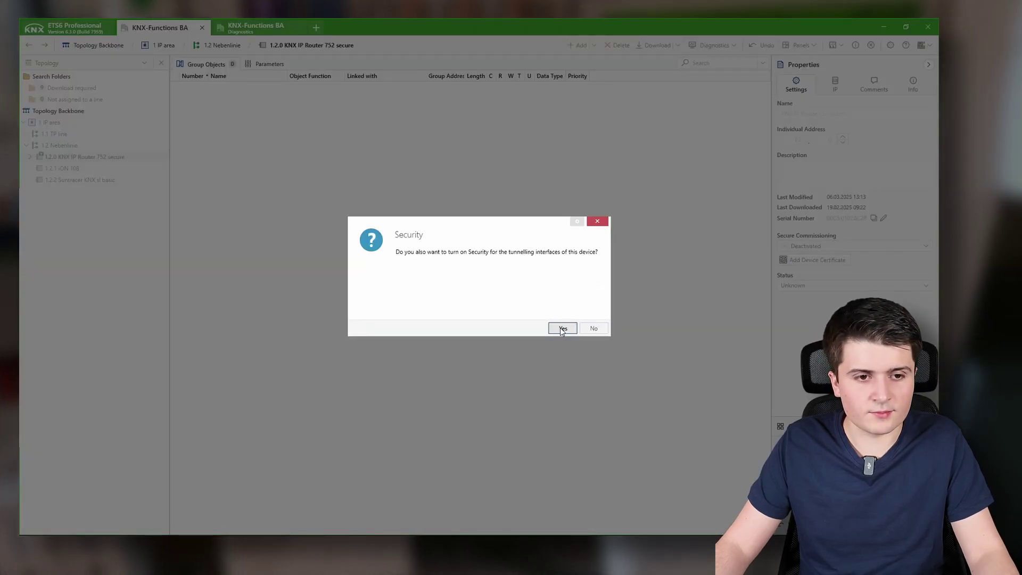
click(563, 328)
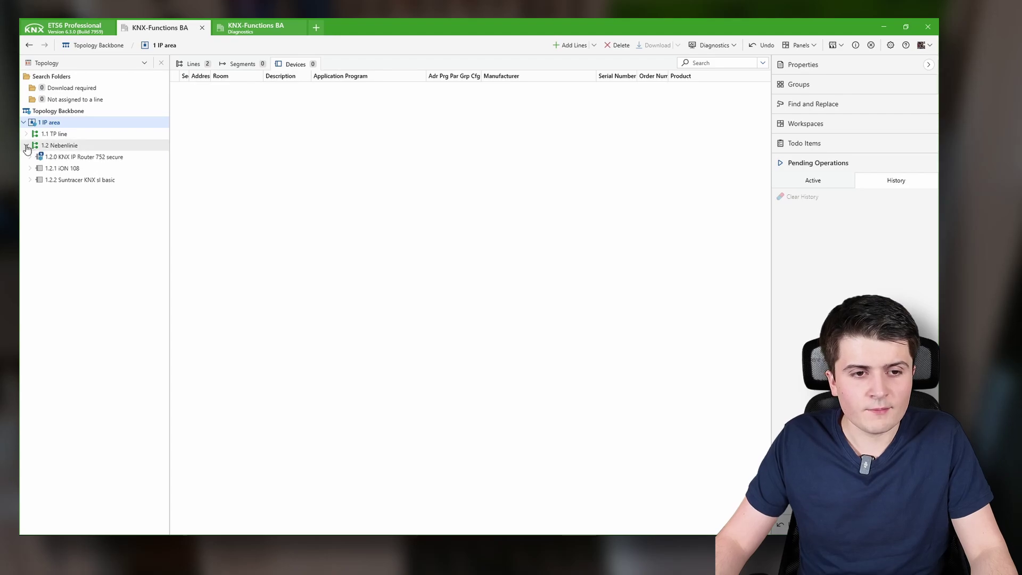
Search the catalog for "secure dummy" and add the Albrecht Jung Dummy Secure device to the 1 IP area
click(26, 145)
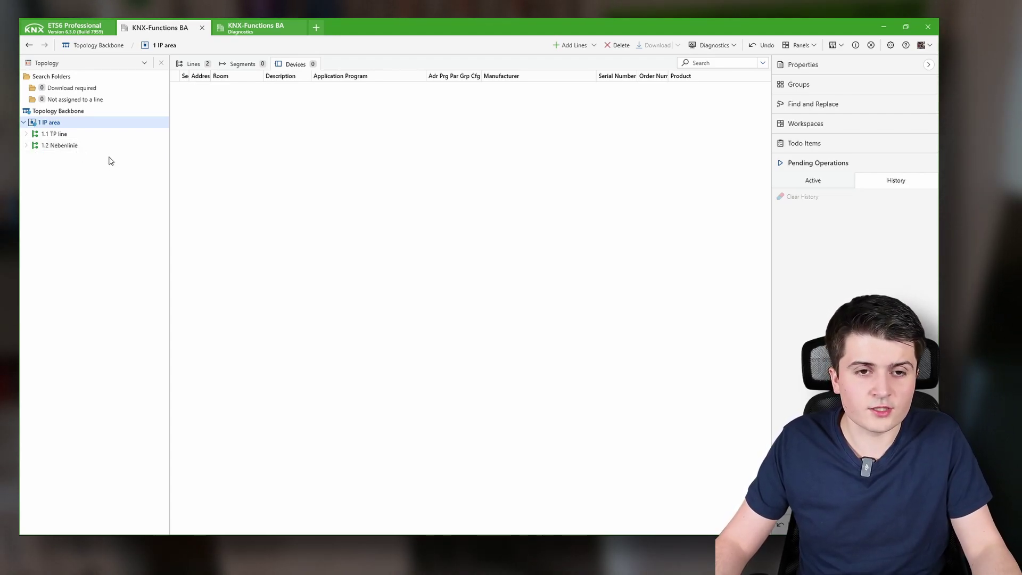
click(799, 45)
click(797, 92)
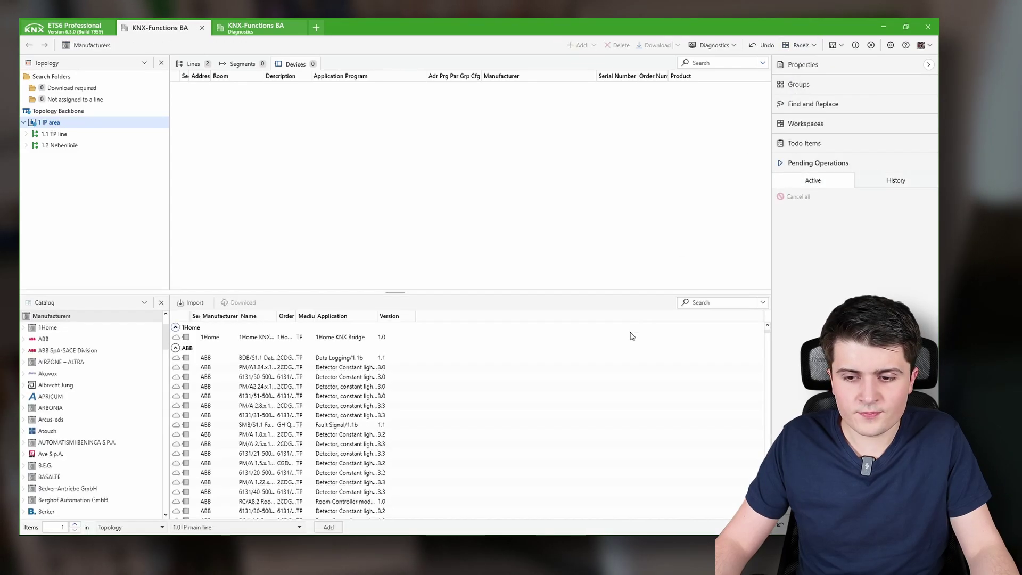
text(se)
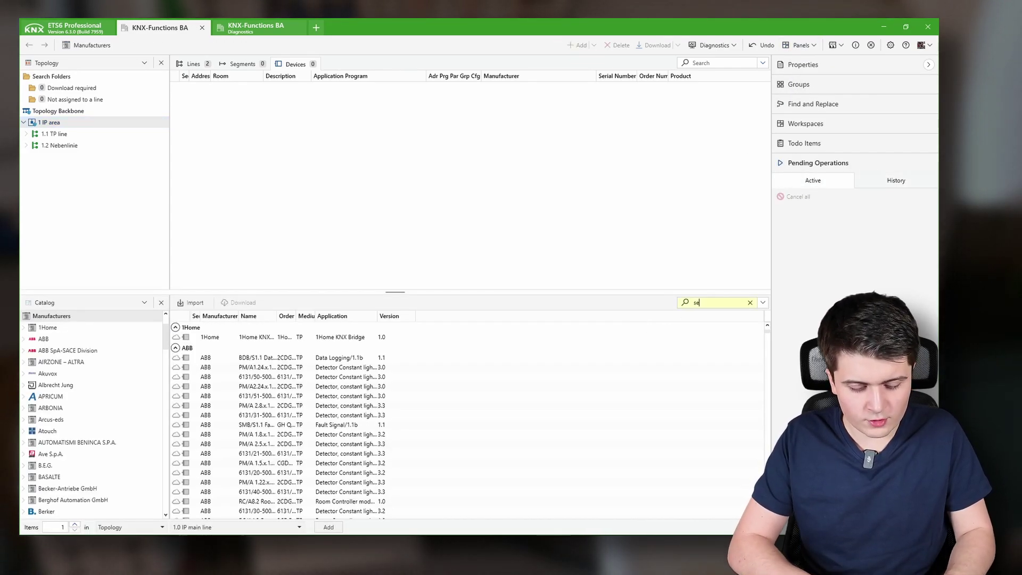
text(cure dummy)
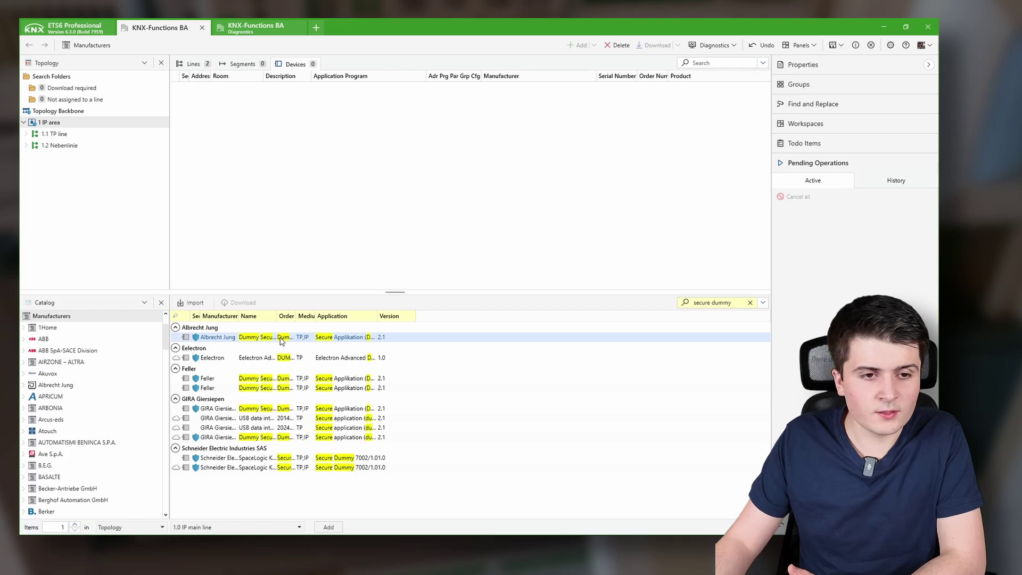
drag(280, 338, 41, 126)
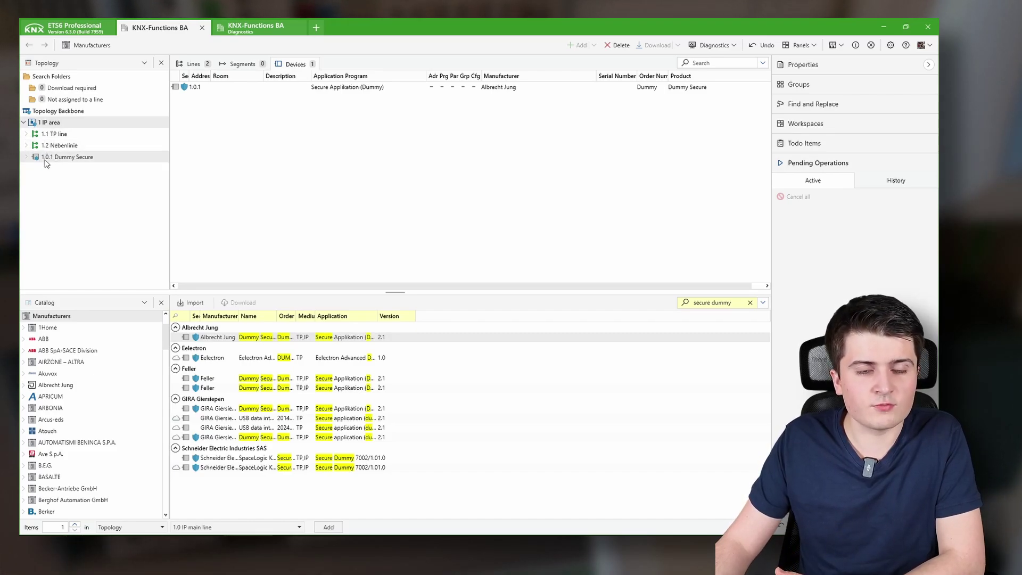
Close the catalog and rename the Dummy Secure device in the 1 IP area to "Home Assistant"
click(72, 157)
click(161, 302)
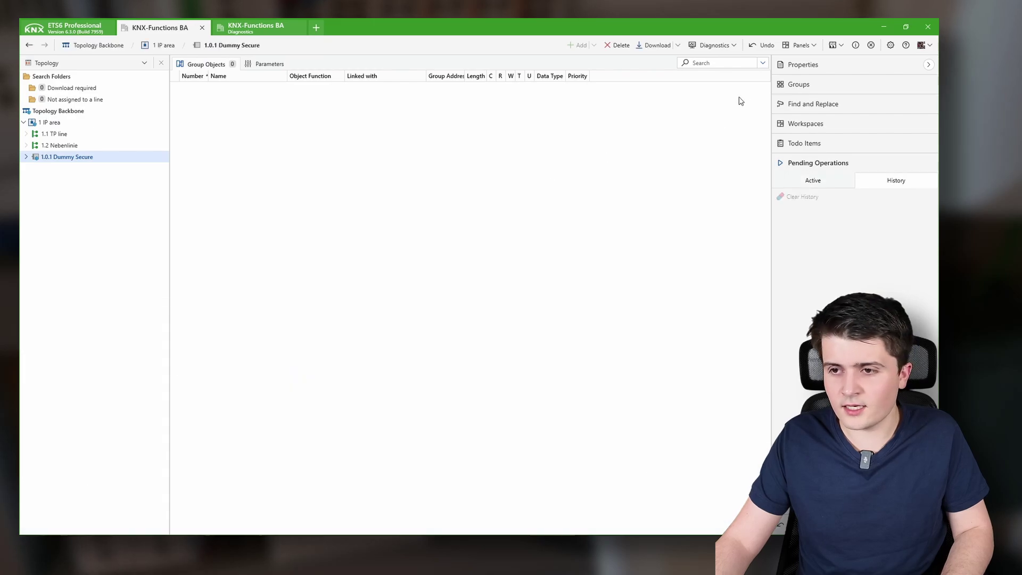
click(803, 65)
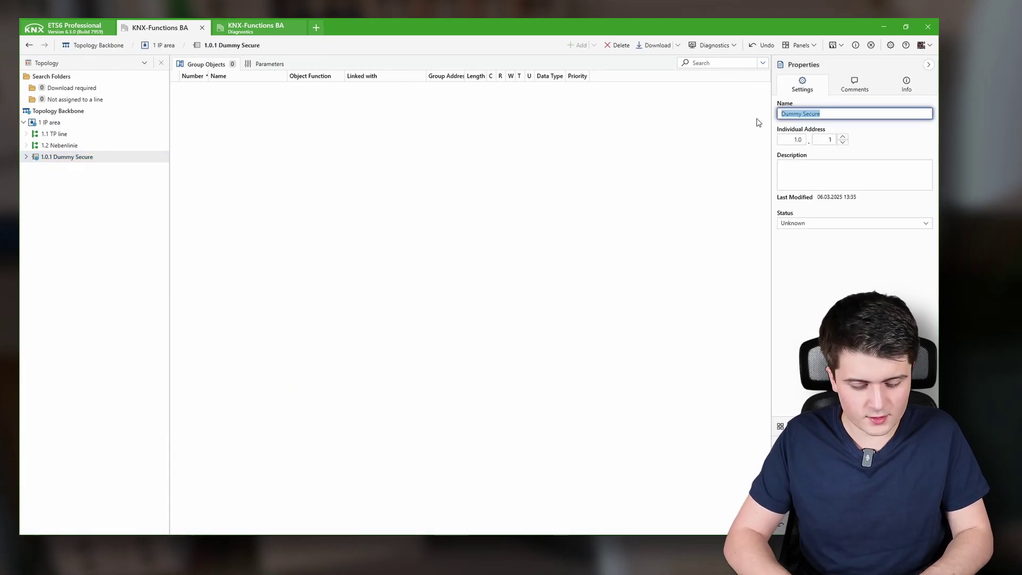
text(Home Assistant)
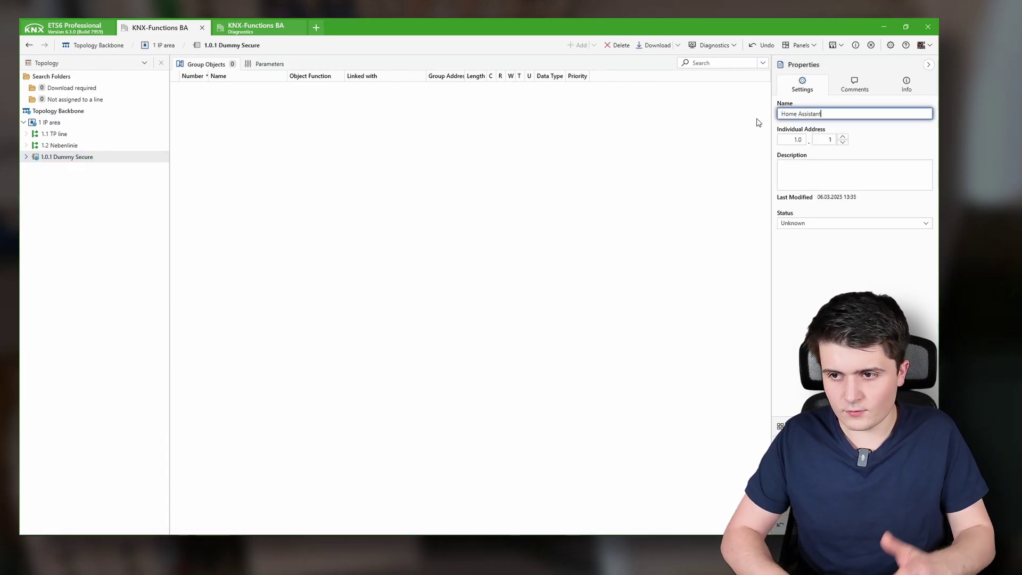
key(Return)
click(638, 168)
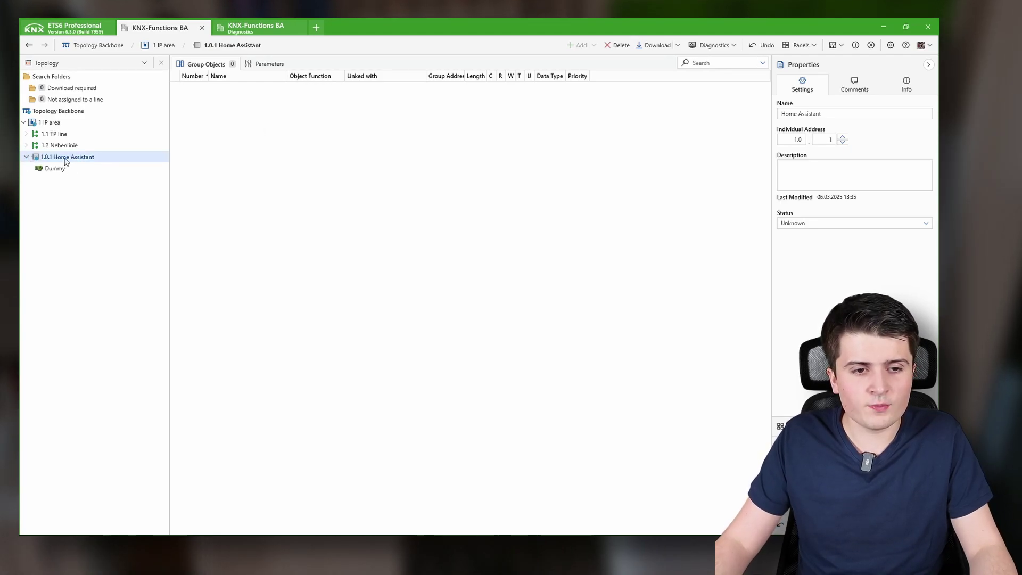
Link the five main groups, Central functions through Sockets, to the Dummy channel of the 1.0.1 Home Assistant device
click(62, 172)
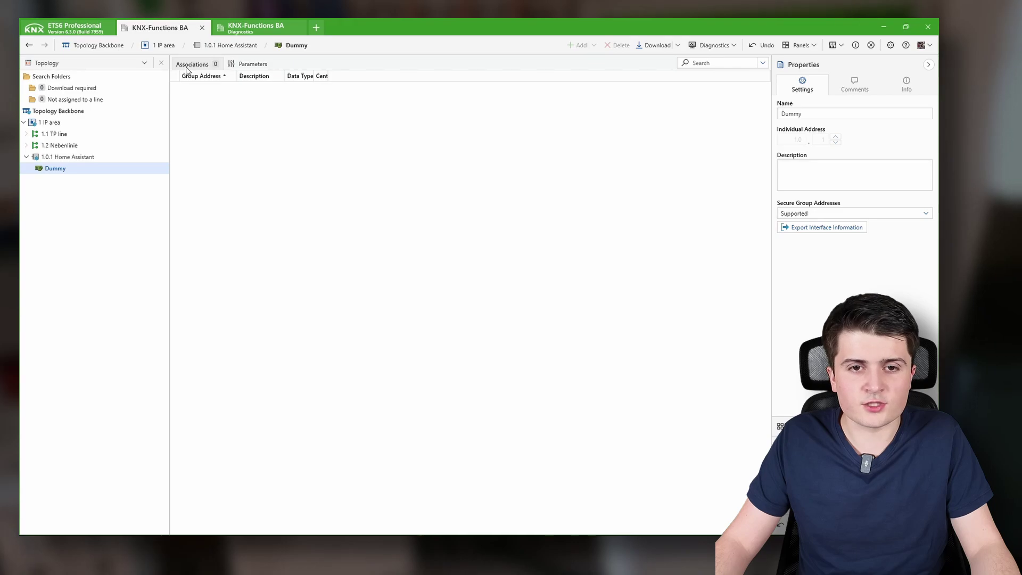
click(804, 46)
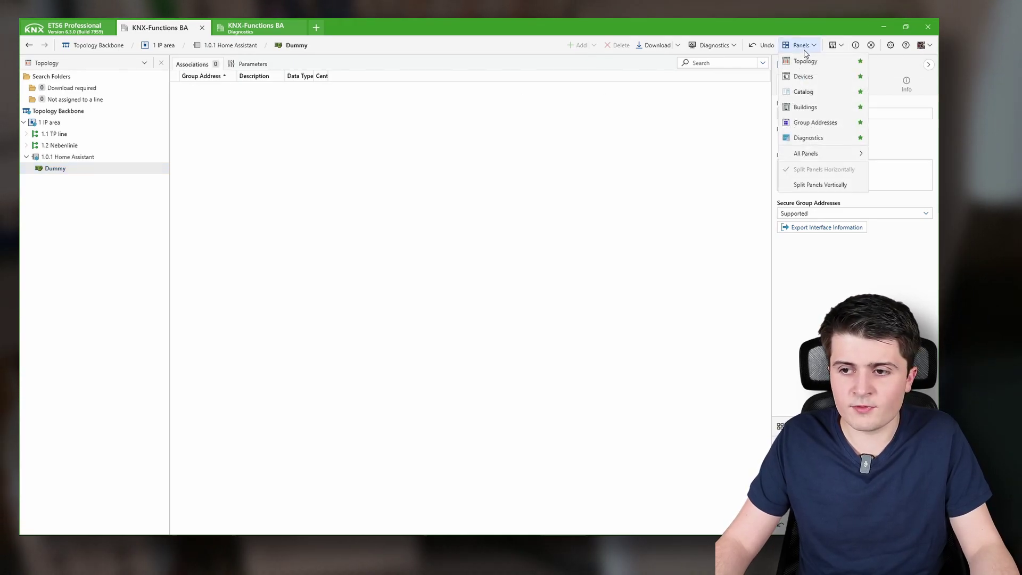
click(799, 124)
click(59, 362)
shift+click(56, 409)
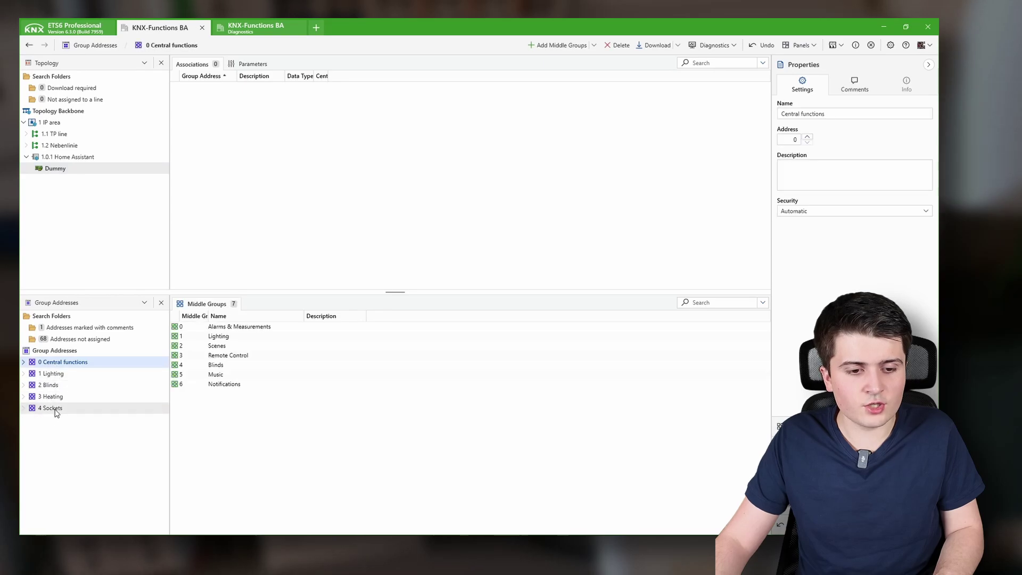
drag(56, 410, 247, 167)
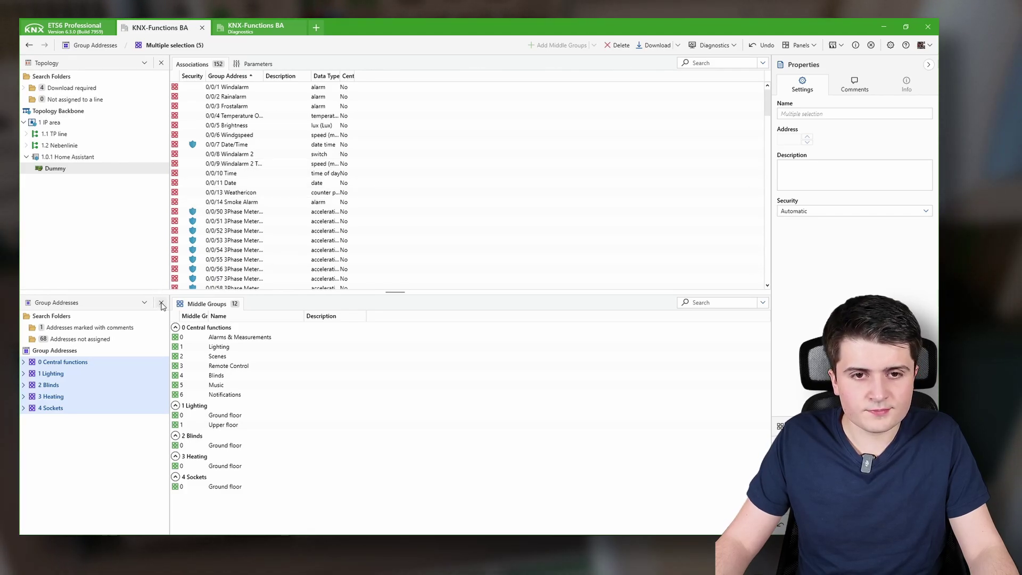
click(161, 304)
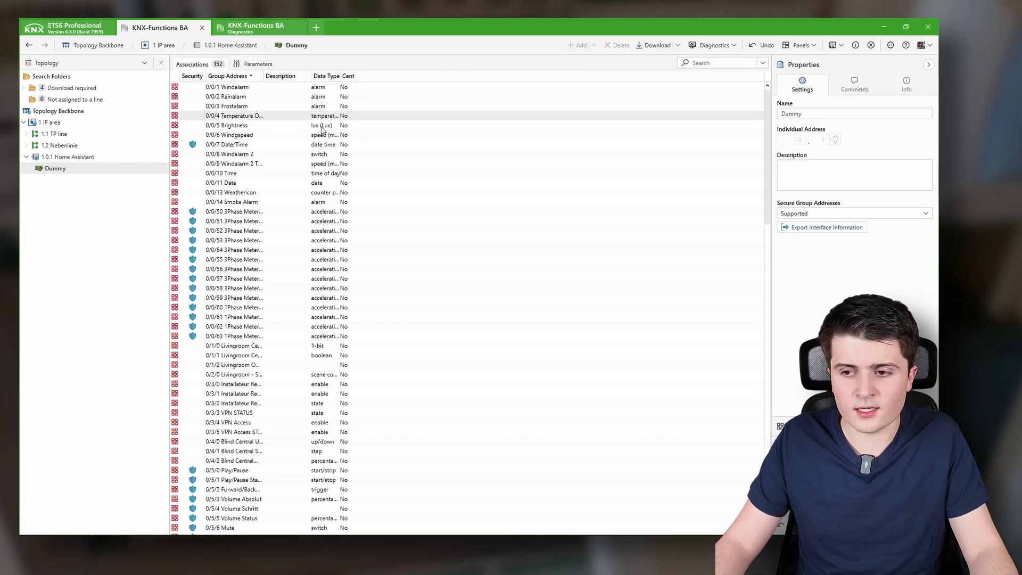
Open the interface information export for the Dummy channel, then list the devices requiring a download and open the download options
click(815, 228)
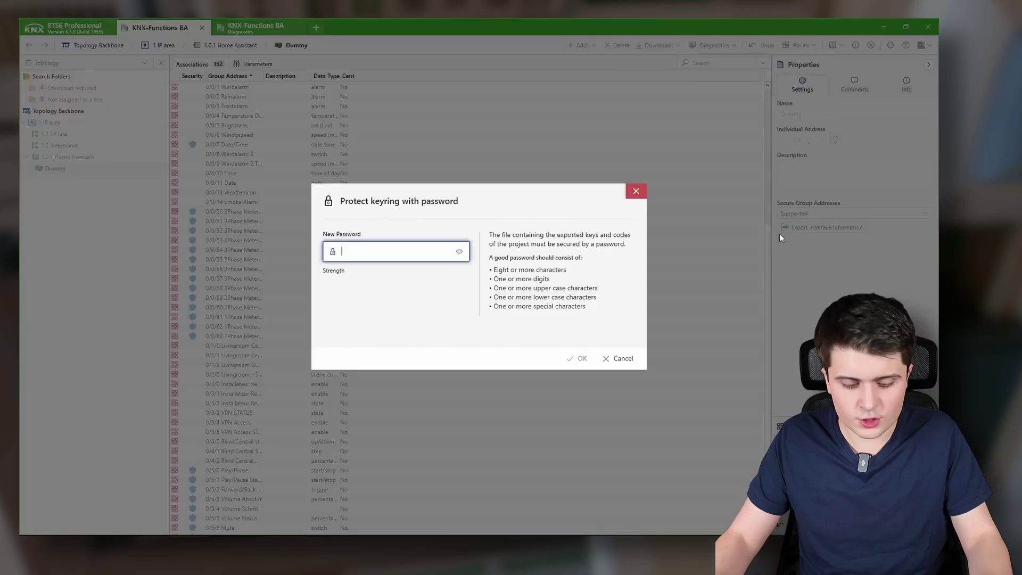
key(Escape)
click(87, 89)
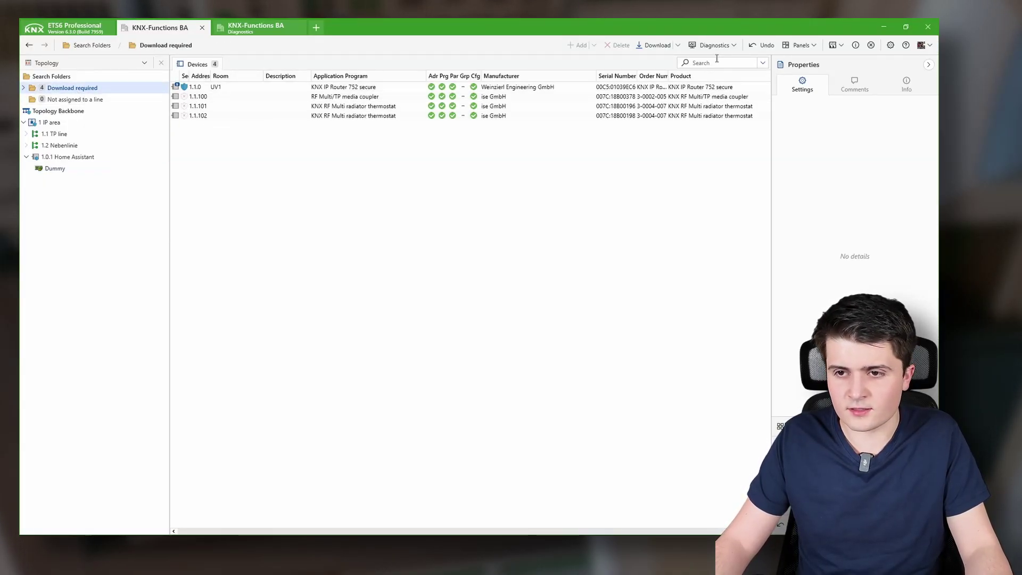
click(654, 45)
Switch to Home Assistant and open the configuration of the KNX integration's Secure Tunneling hub
click(884, 27)
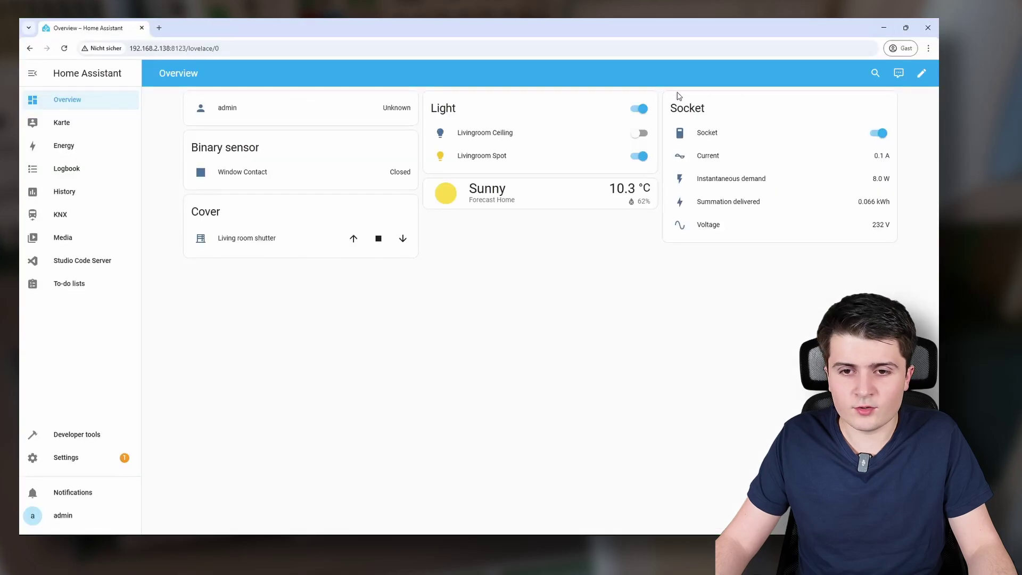
click(64, 457)
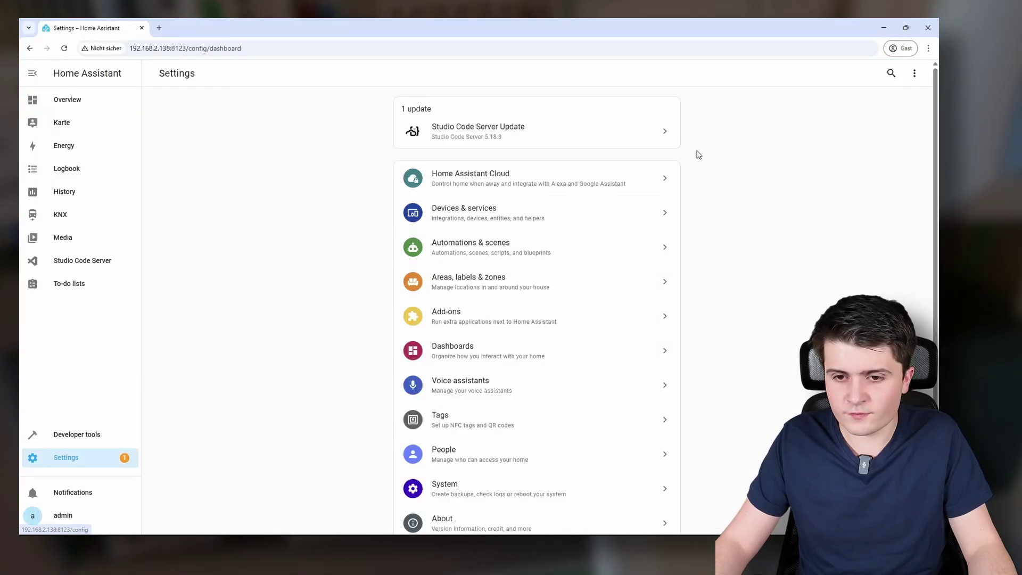
scroll(527, 250, down, 1)
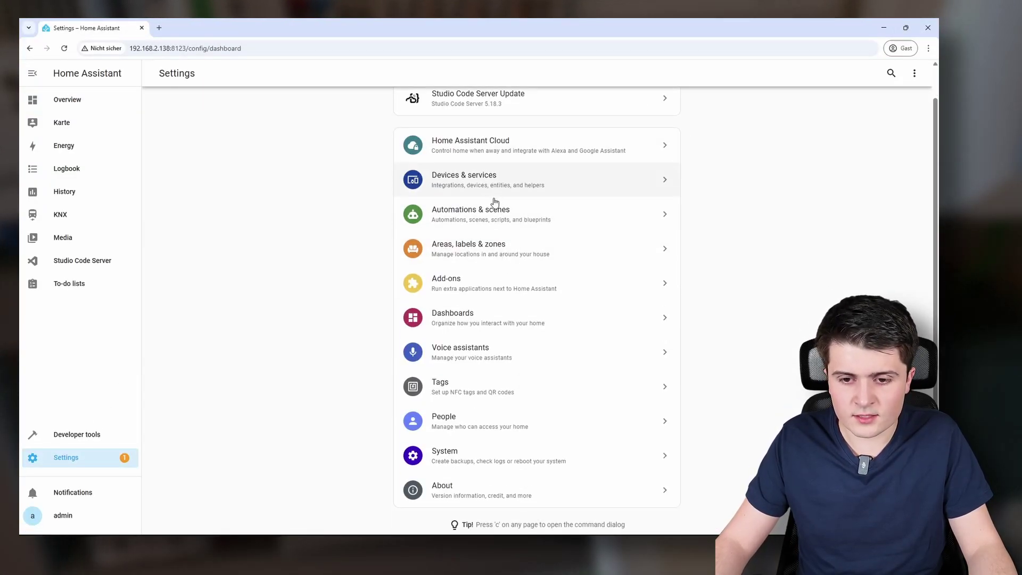
click(461, 179)
click(698, 151)
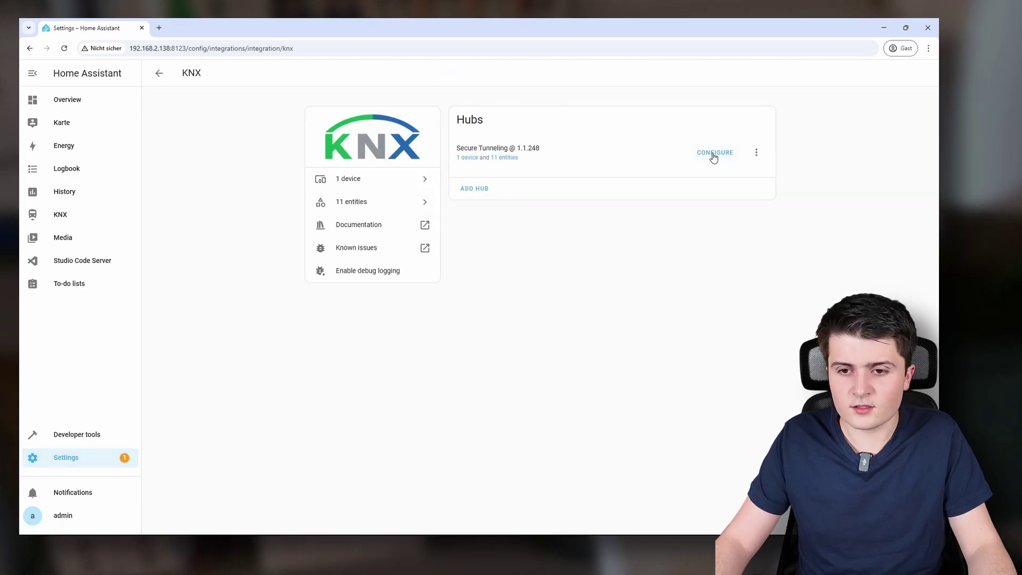
click(713, 154)
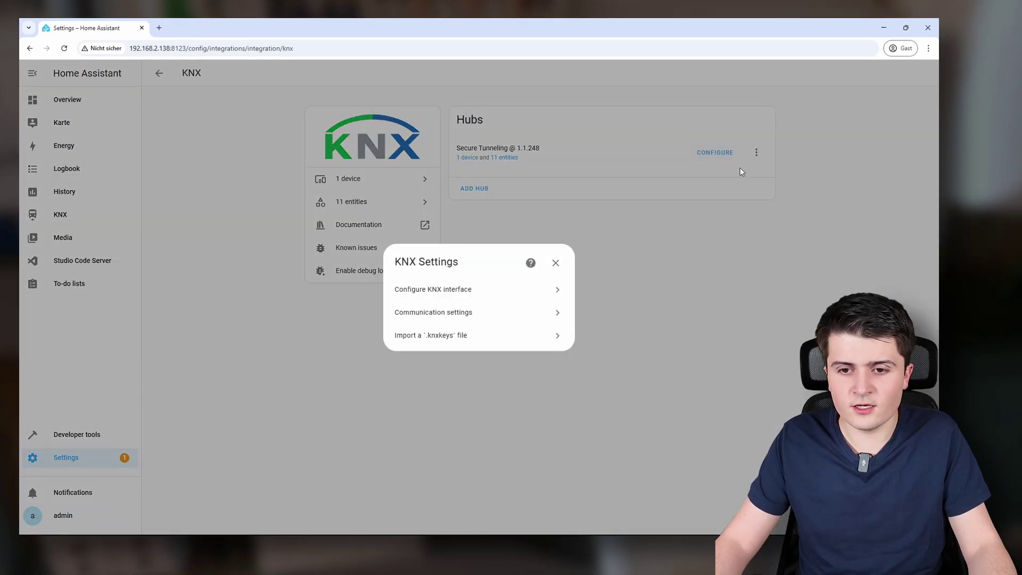
Import the KNX-Functions BA.knxkeys keyring file again using the prefilled keyring password
click(424, 340)
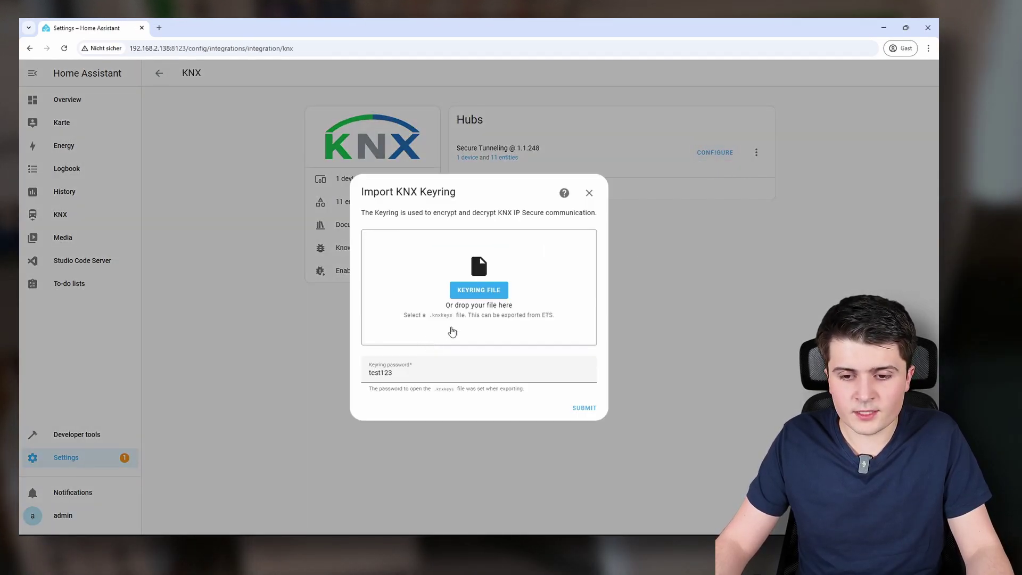
click(478, 290)
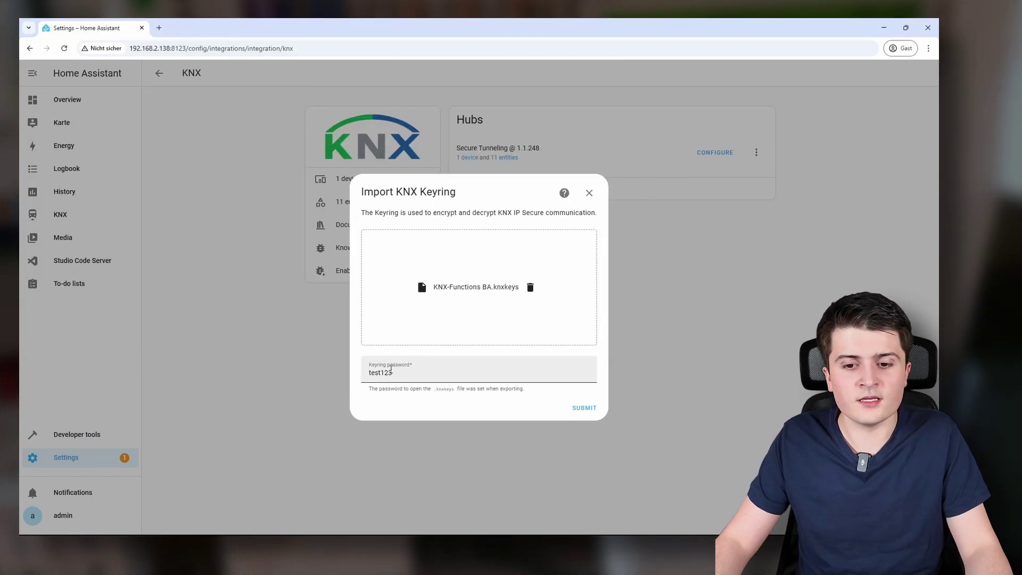
double_click(392, 369)
click(584, 408)
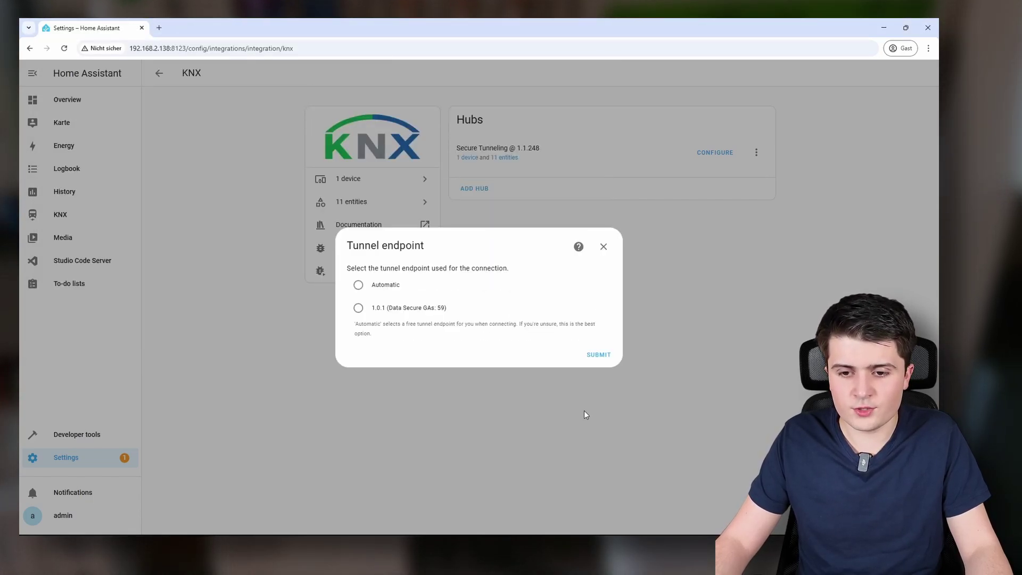
Select 1.0.1 as the KNX tunnel endpoint, submit it and finish the options dialog
click(358, 308)
click(598, 355)
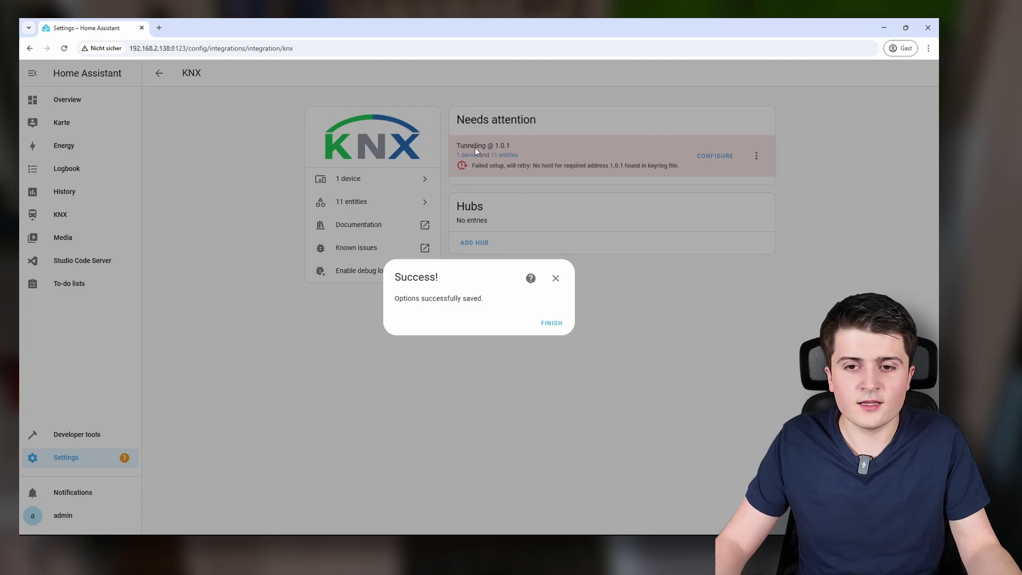
click(549, 322)
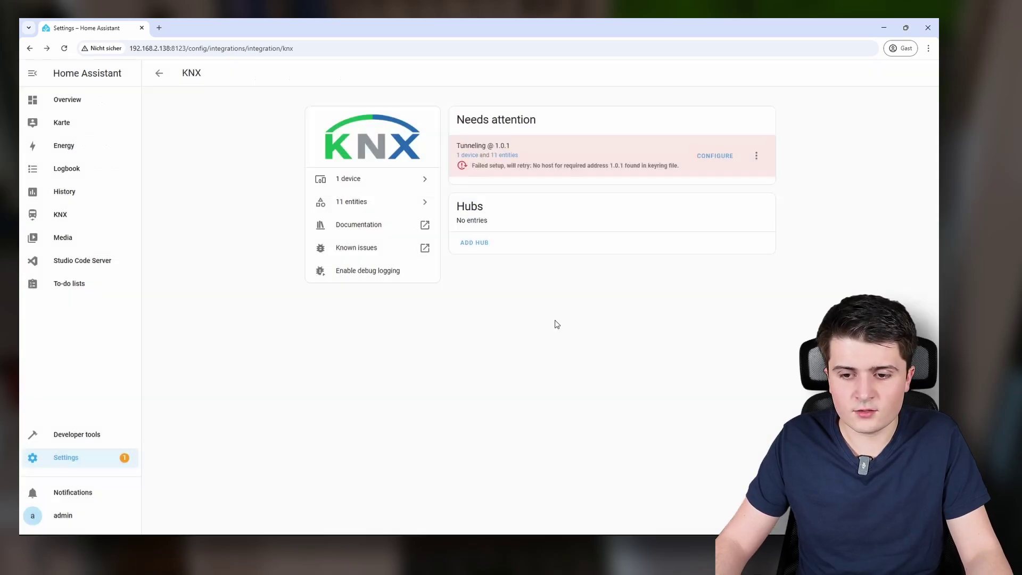
Reconfigure the KNX interface of the Tunneling @ 1.0.1 entry and choose Routing as the connection type
click(711, 159)
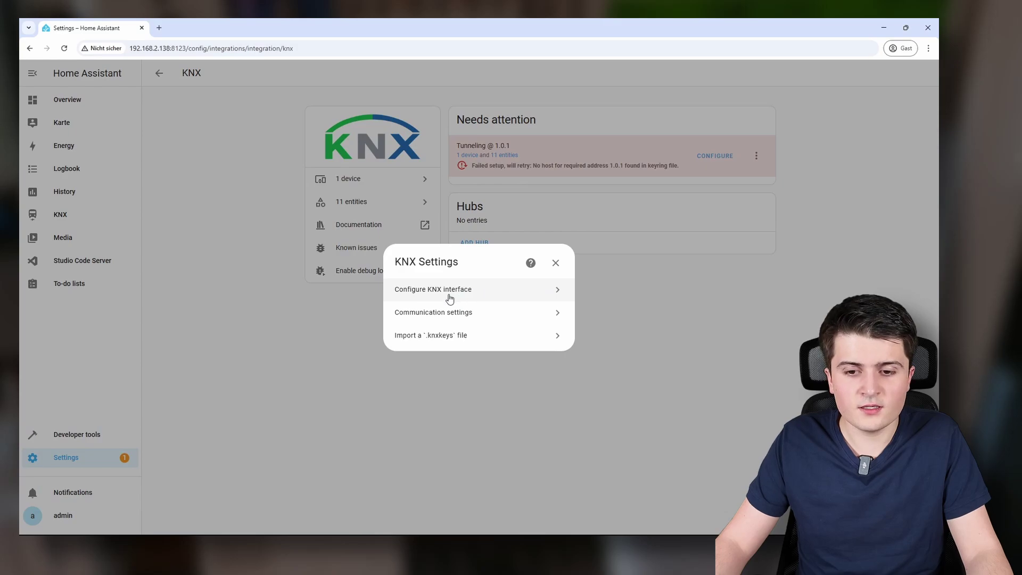
click(429, 297)
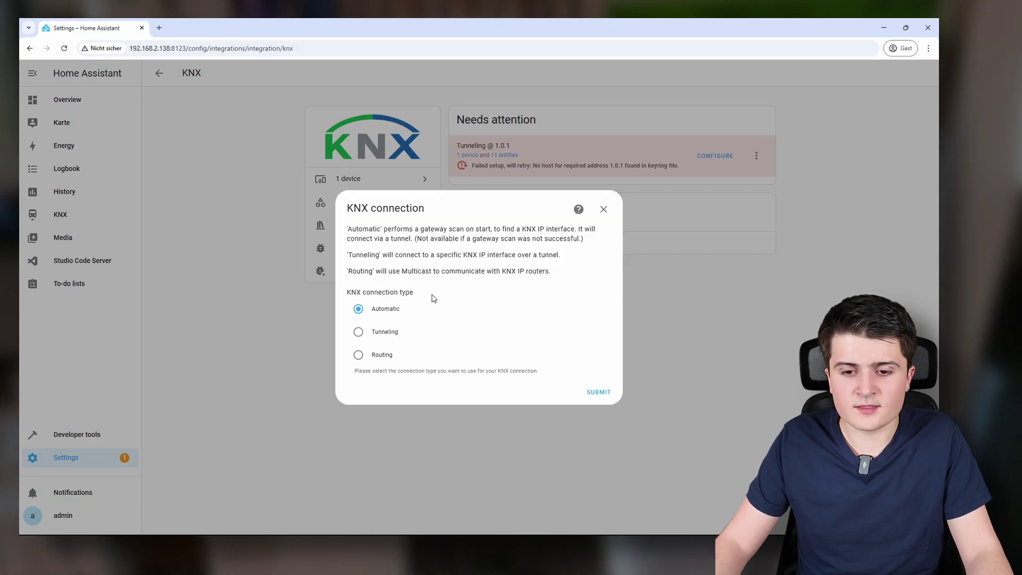
click(359, 355)
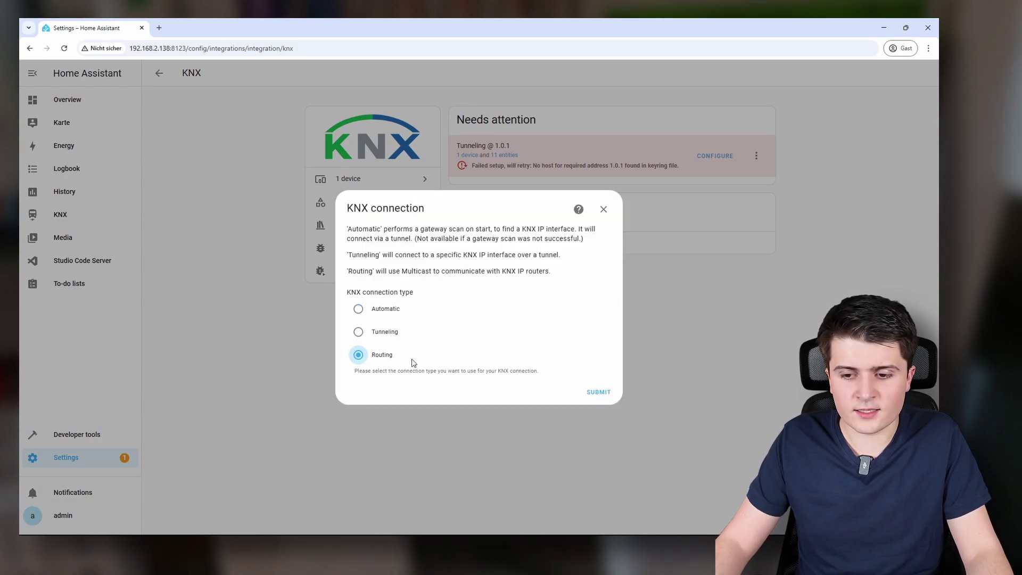
click(598, 392)
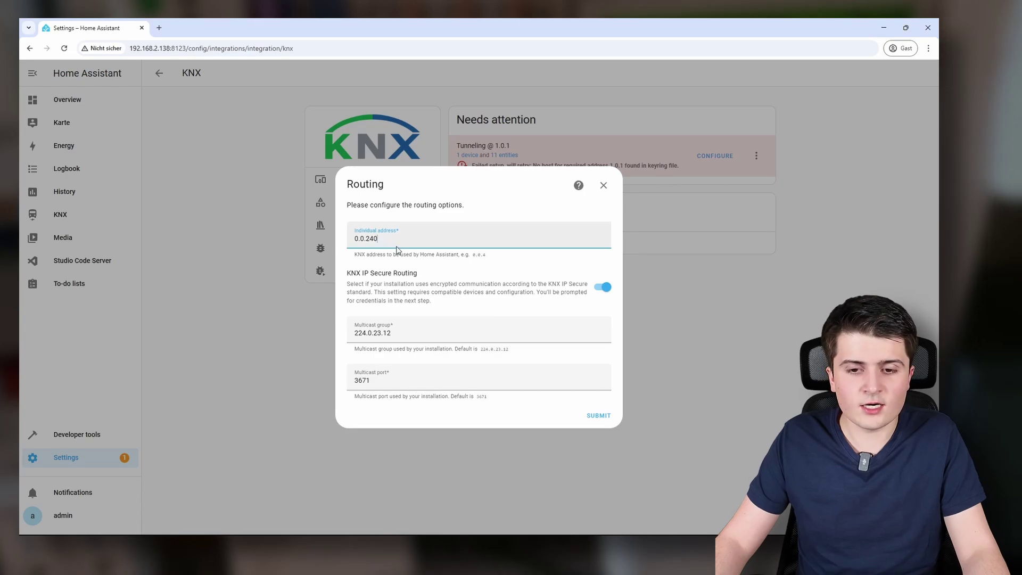
Set the routing individual address to 1.0.1, keeping KNX IP Secure Routing enabled, and submit the routing options
double_click(373, 239)
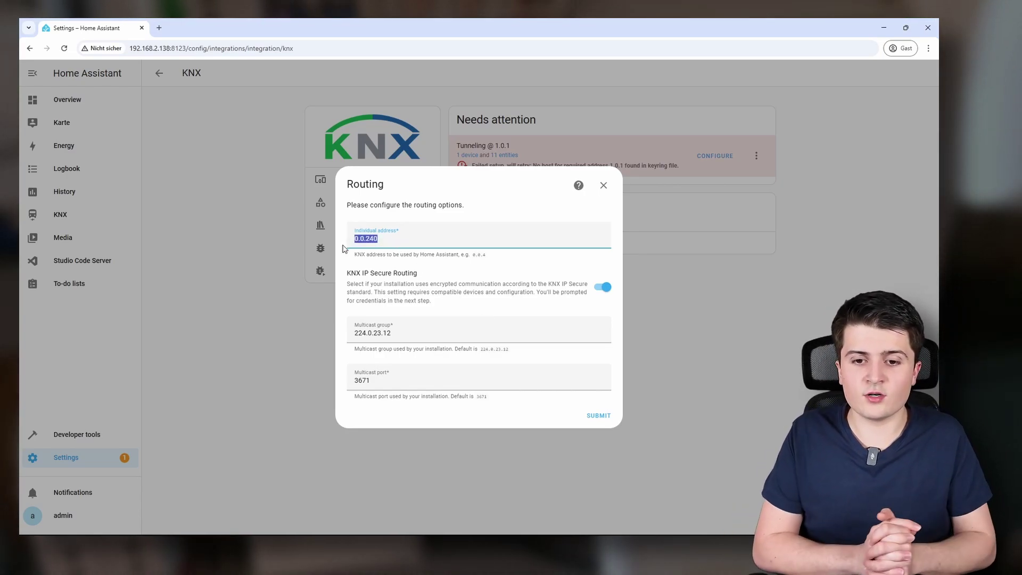
text(1)
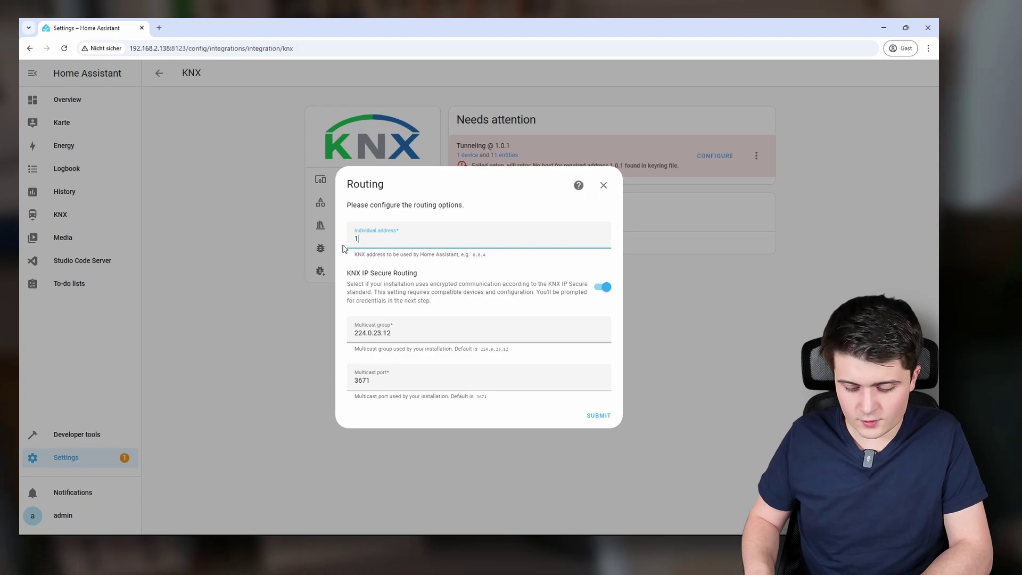
text(.0.1)
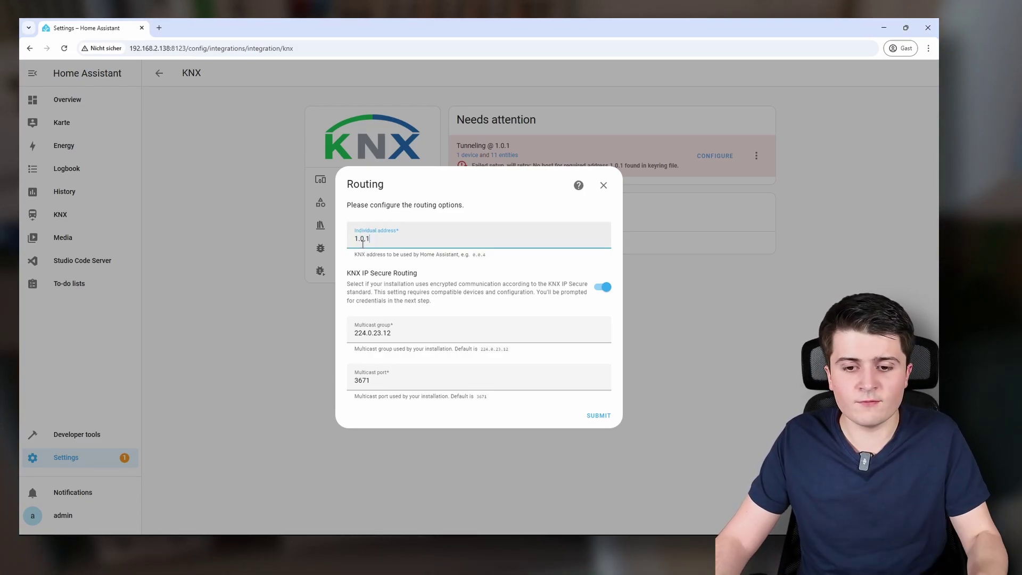
click(599, 417)
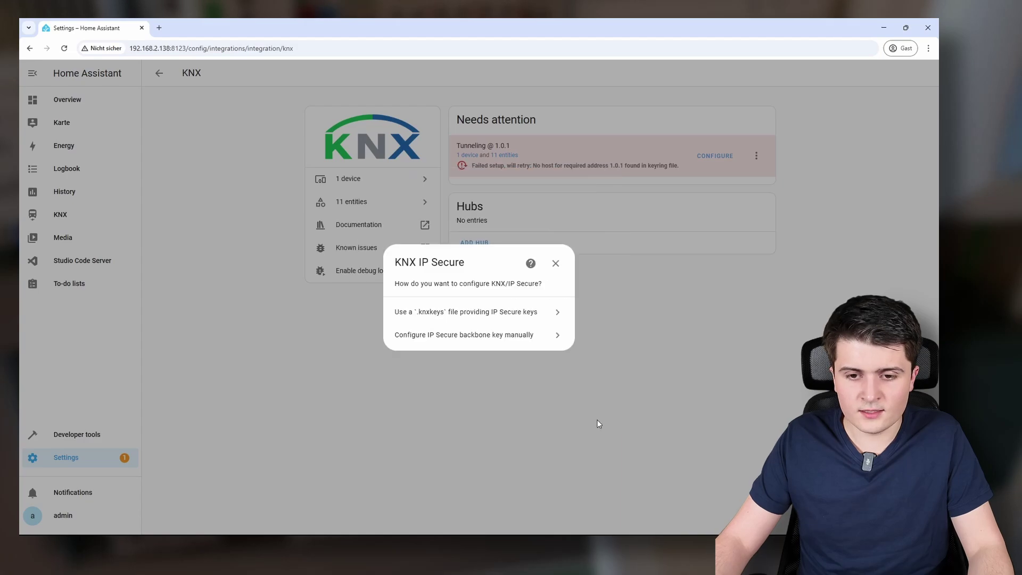
Use the KNX-Functions BA.knxkeys keyring file to provide the IP Secure keys, submit it and finish the options dialog
click(444, 317)
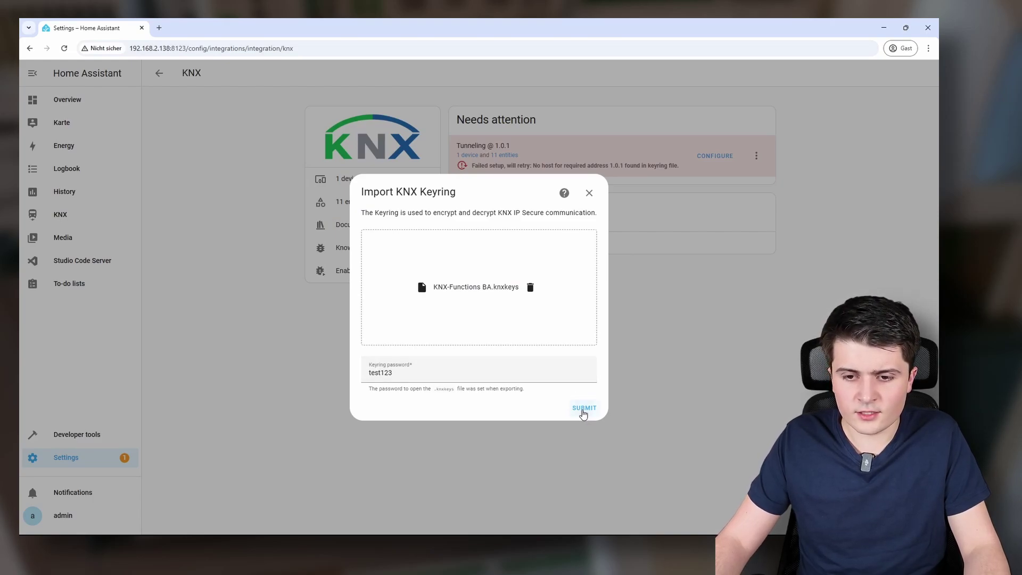
click(583, 408)
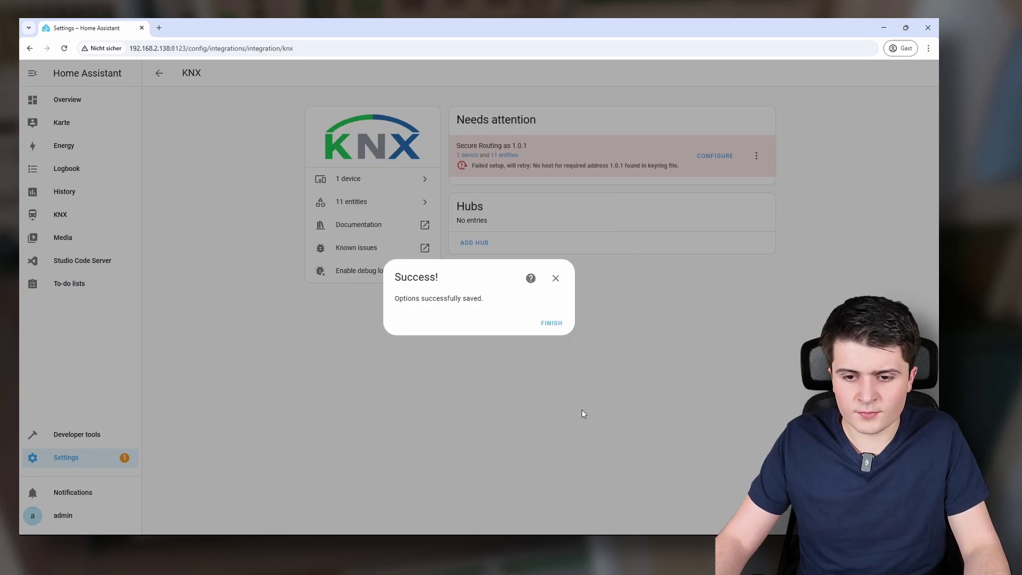
click(552, 323)
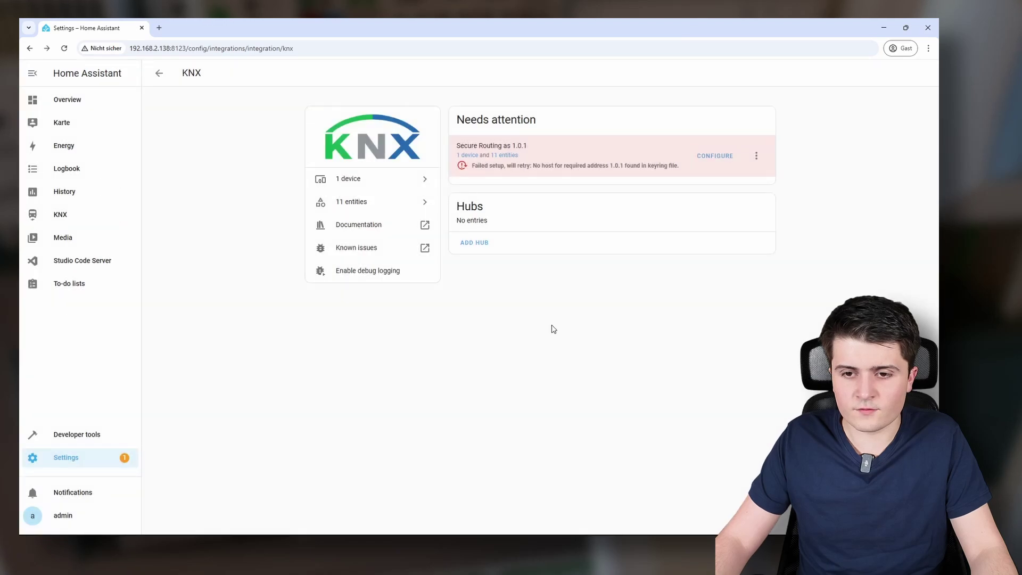
Reload the Secure Routing as 1.0.1 entry of the KNX integration, then open the Overview dashboard
click(755, 157)
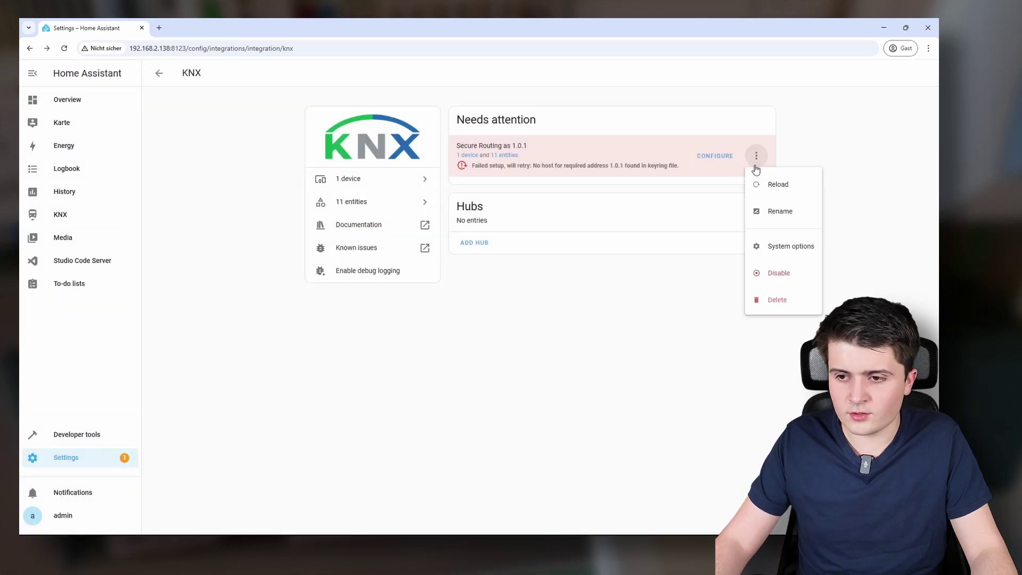
click(770, 184)
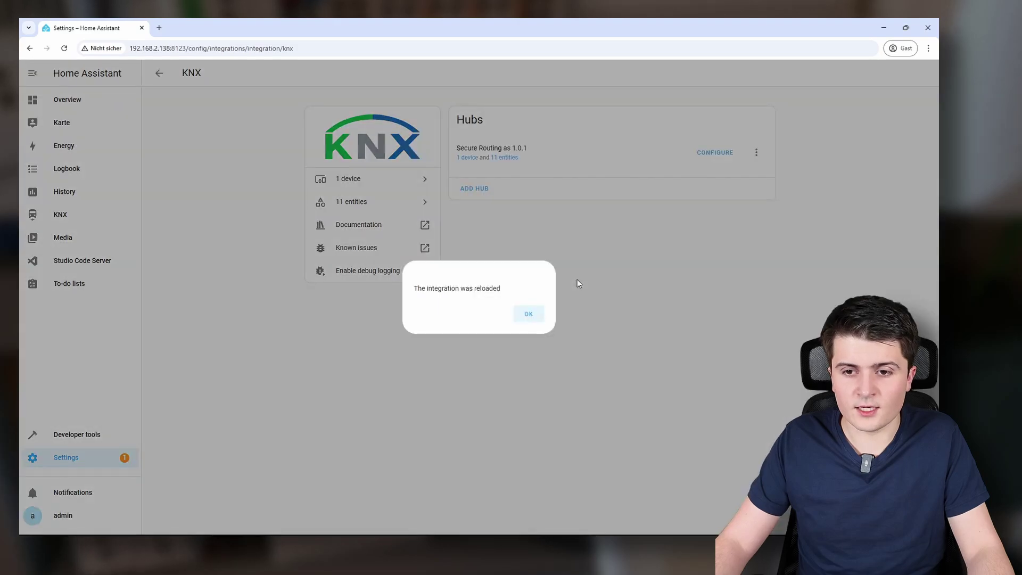
click(529, 315)
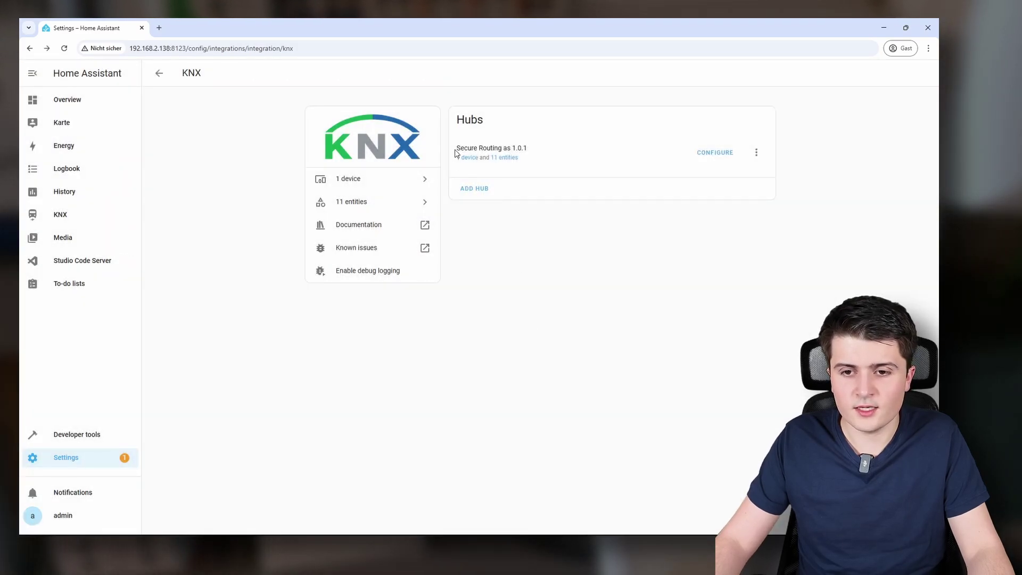
drag(456, 153, 526, 147)
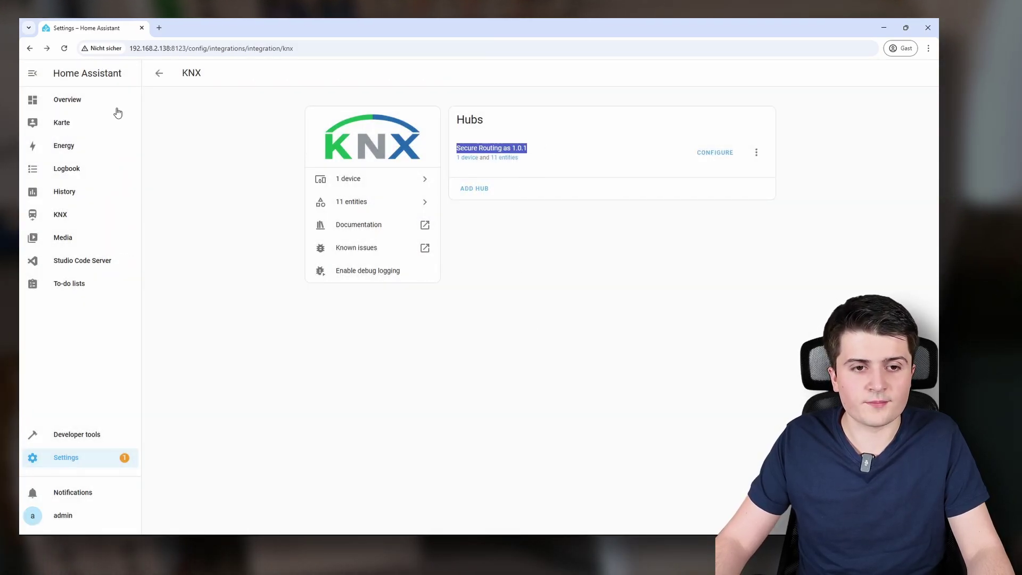
click(93, 102)
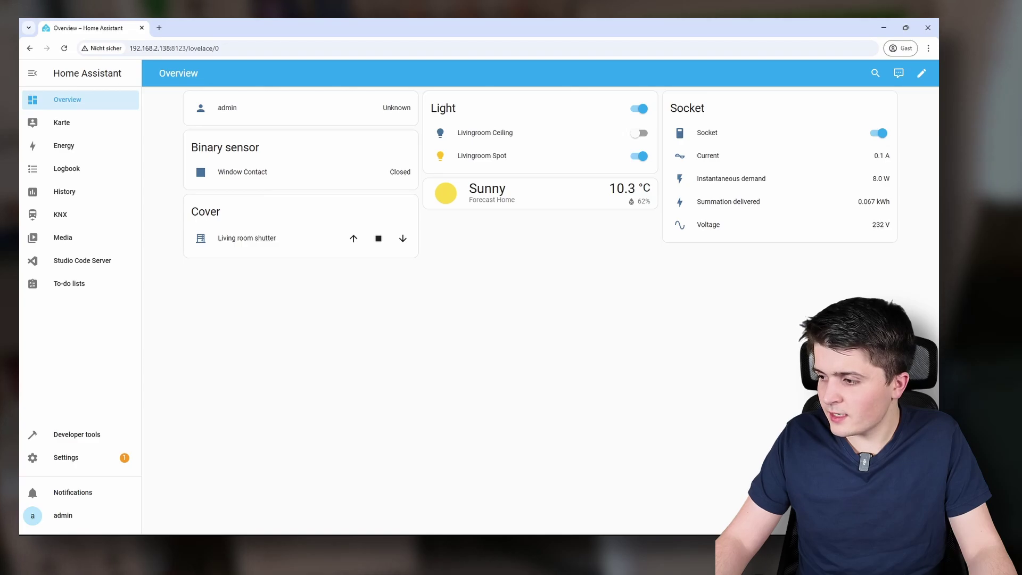
Switch to the KNX-Functions BA diagnostics in ETS6 and clear the Group Monitor's telegram list for a new recording
key(alt+Tab)
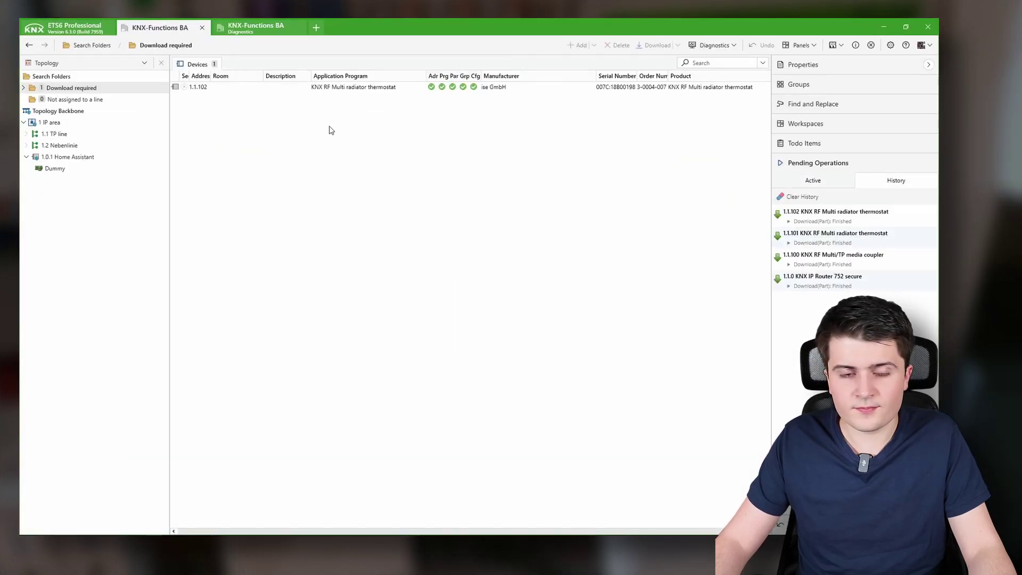
click(255, 28)
click(248, 63)
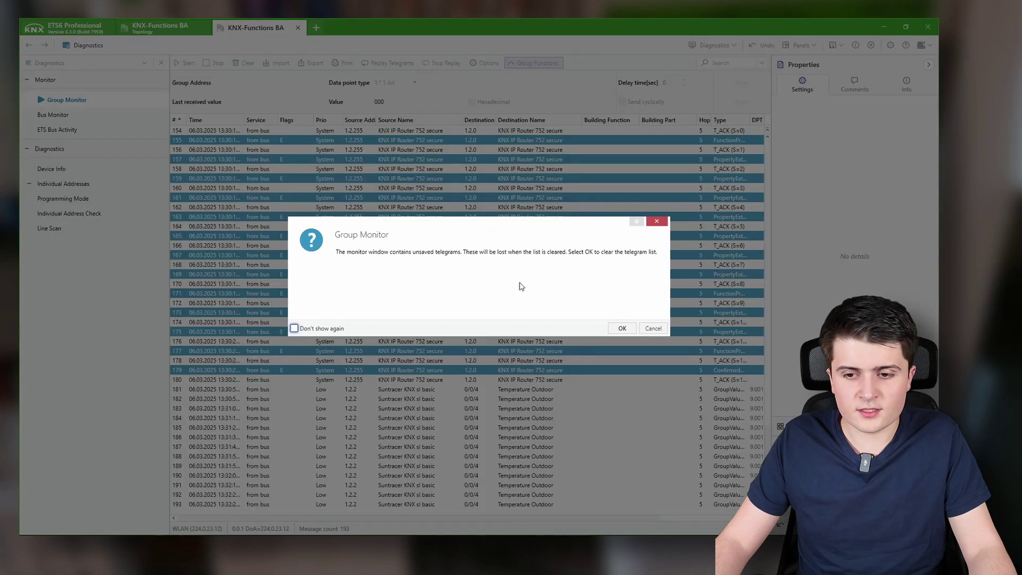
click(619, 327)
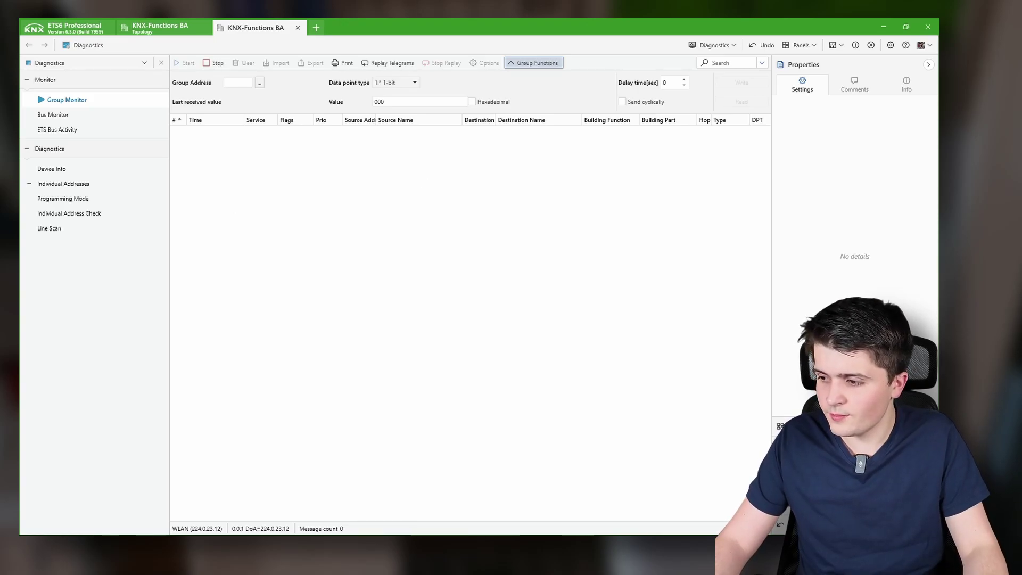
Turn on the Livingroom Spot in Home Assistant and inspect the matching Livingroom Spots ON/OFF telegram in the ETS6 Group Monitor
key(alt+Tab)
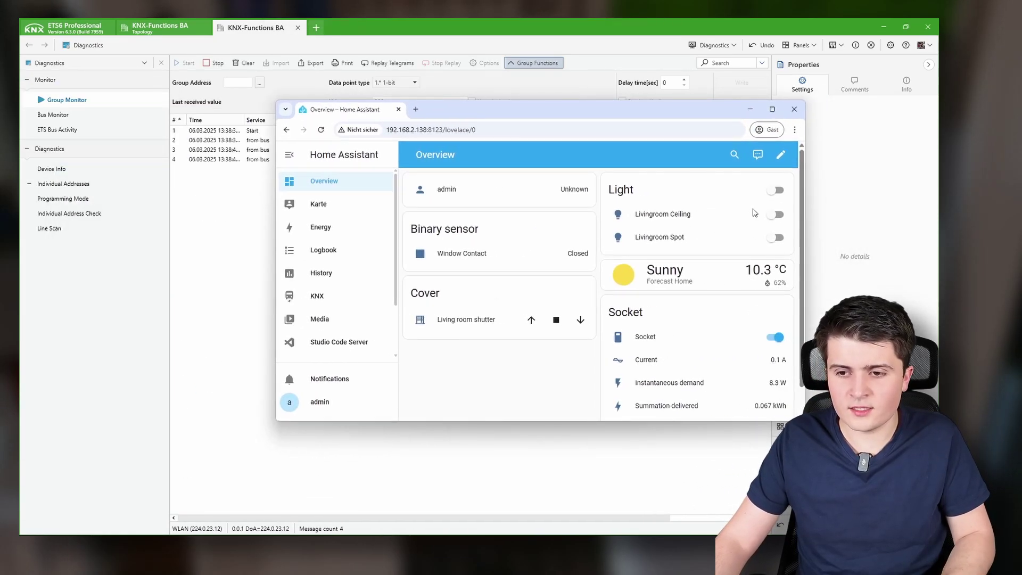
click(772, 237)
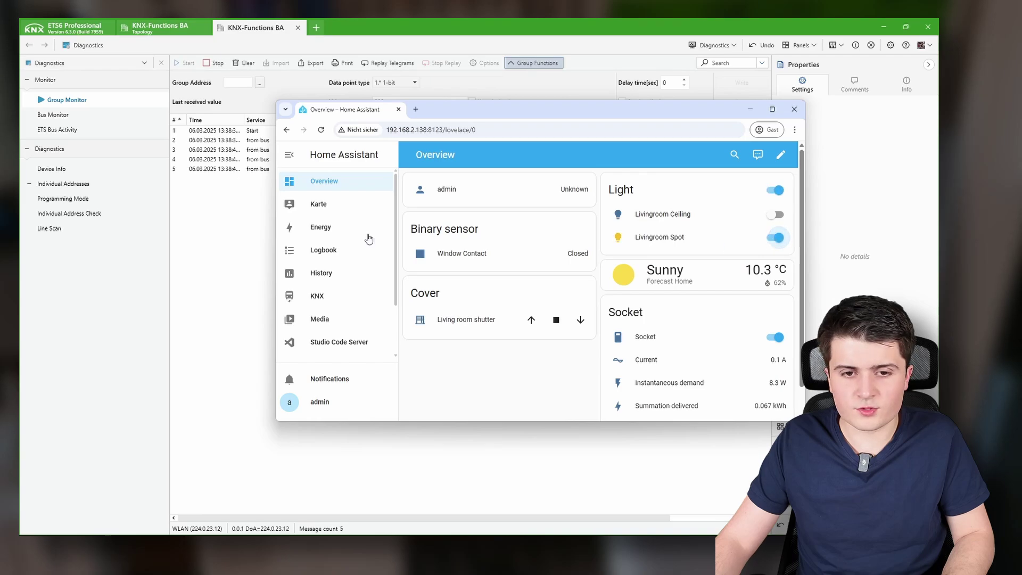
click(225, 230)
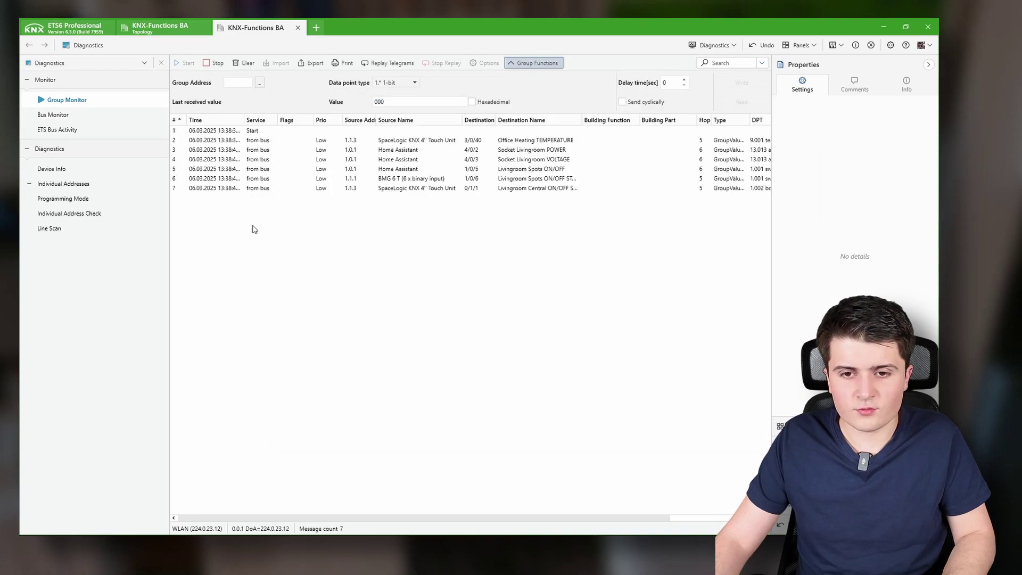
click(416, 169)
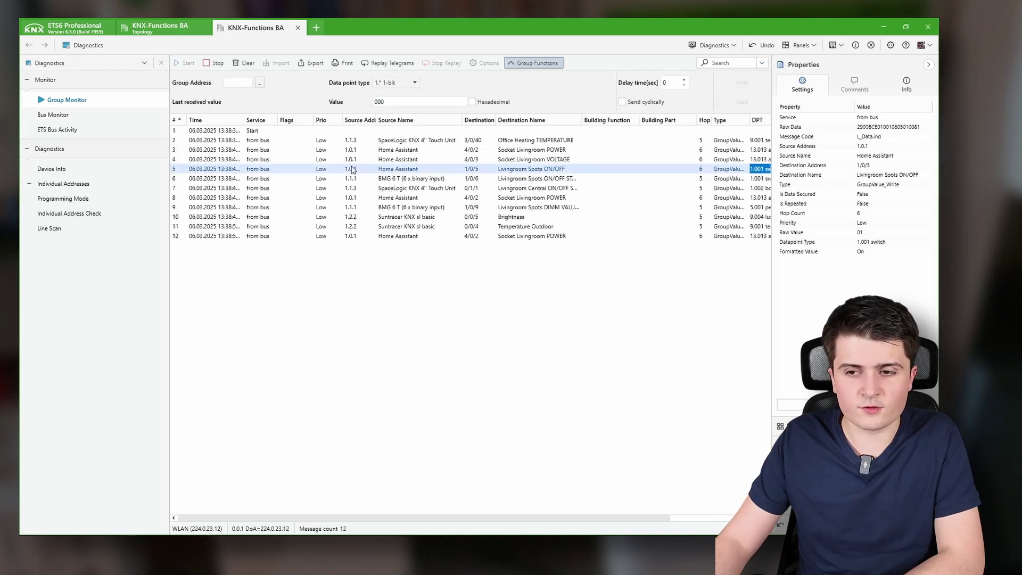
Show the Security column in the Group Monitor's telegram list, check the entries and switch back to Home Assistant
drag(473, 517, 566, 517)
right_click(691, 122)
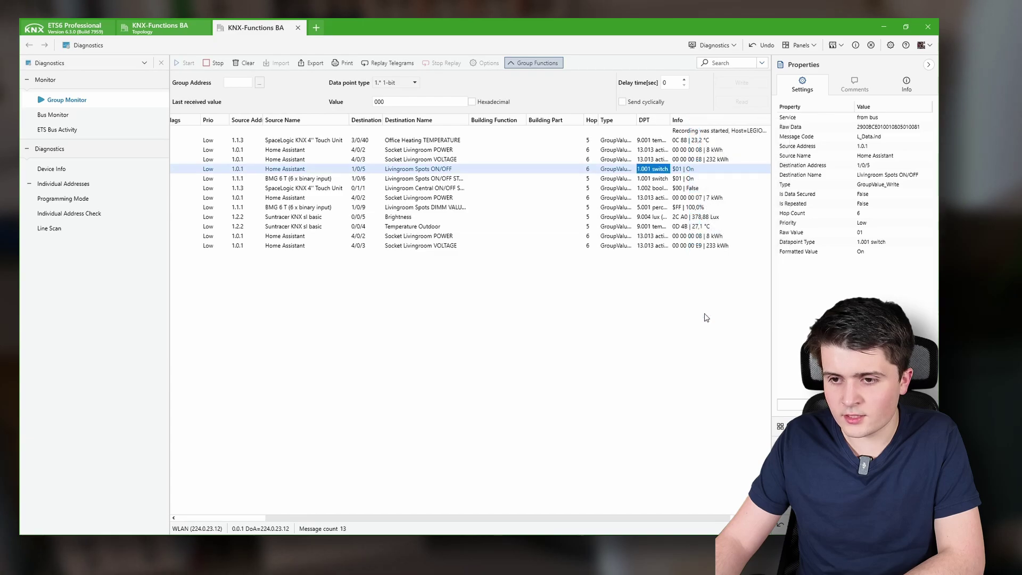
click(716, 313)
scroll(586, 221, right, 2)
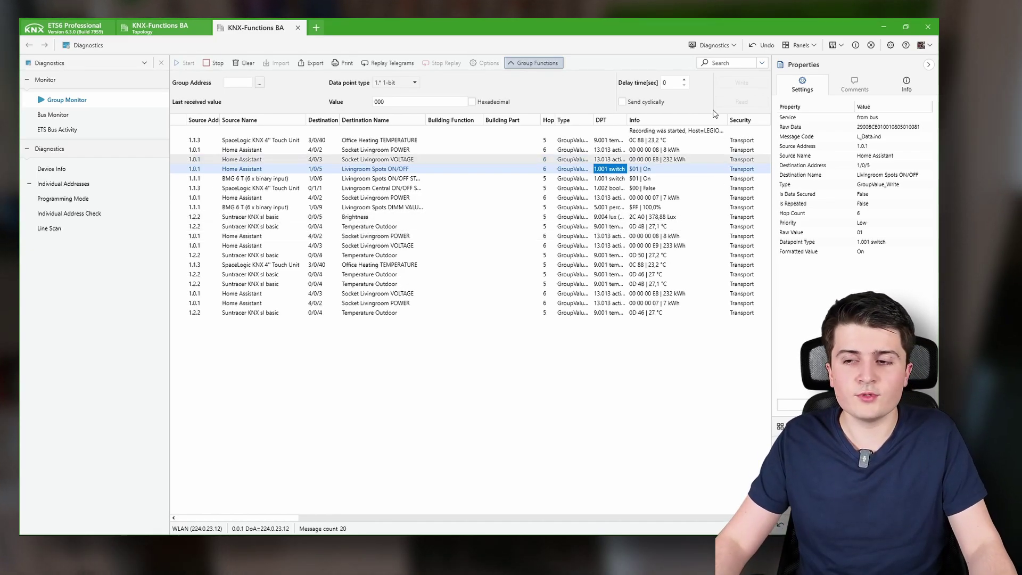
click(884, 26)
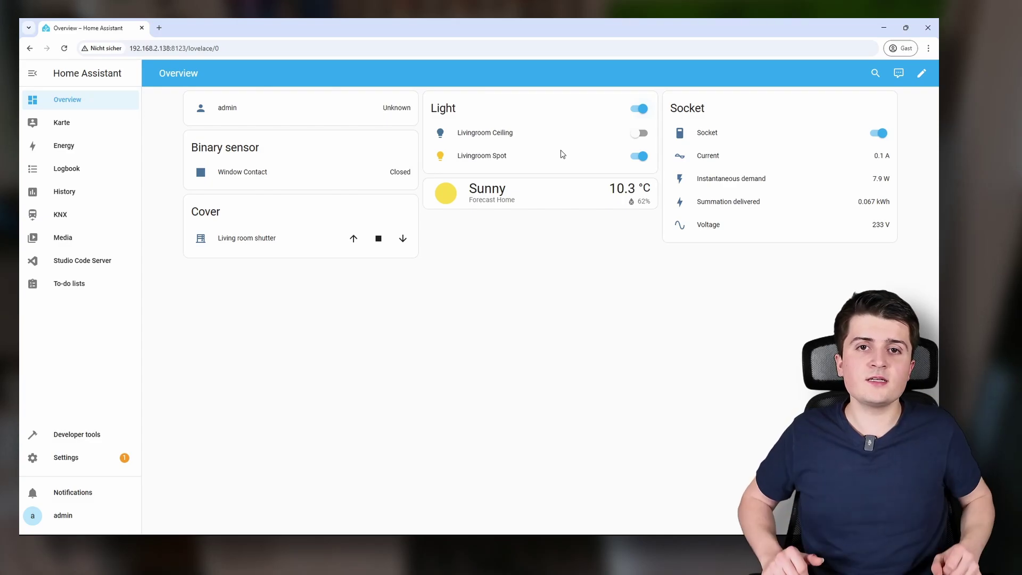